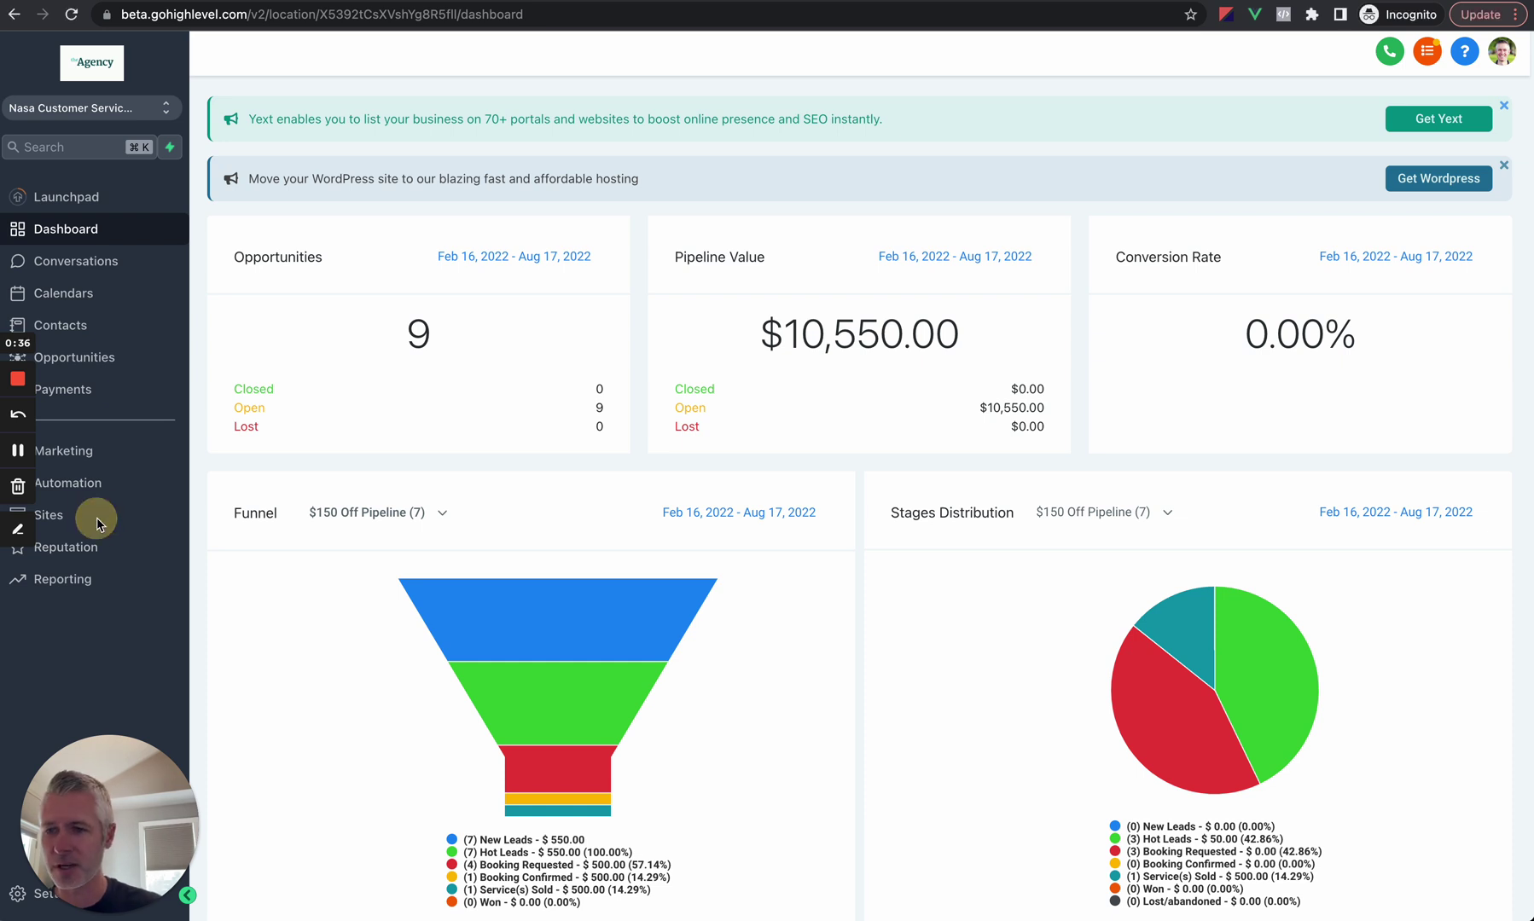
# - Start a new blog post in the Blogs section of Sites with the title "Hello World!" and the description "Hi there!"
pyautogui.click(55, 521)
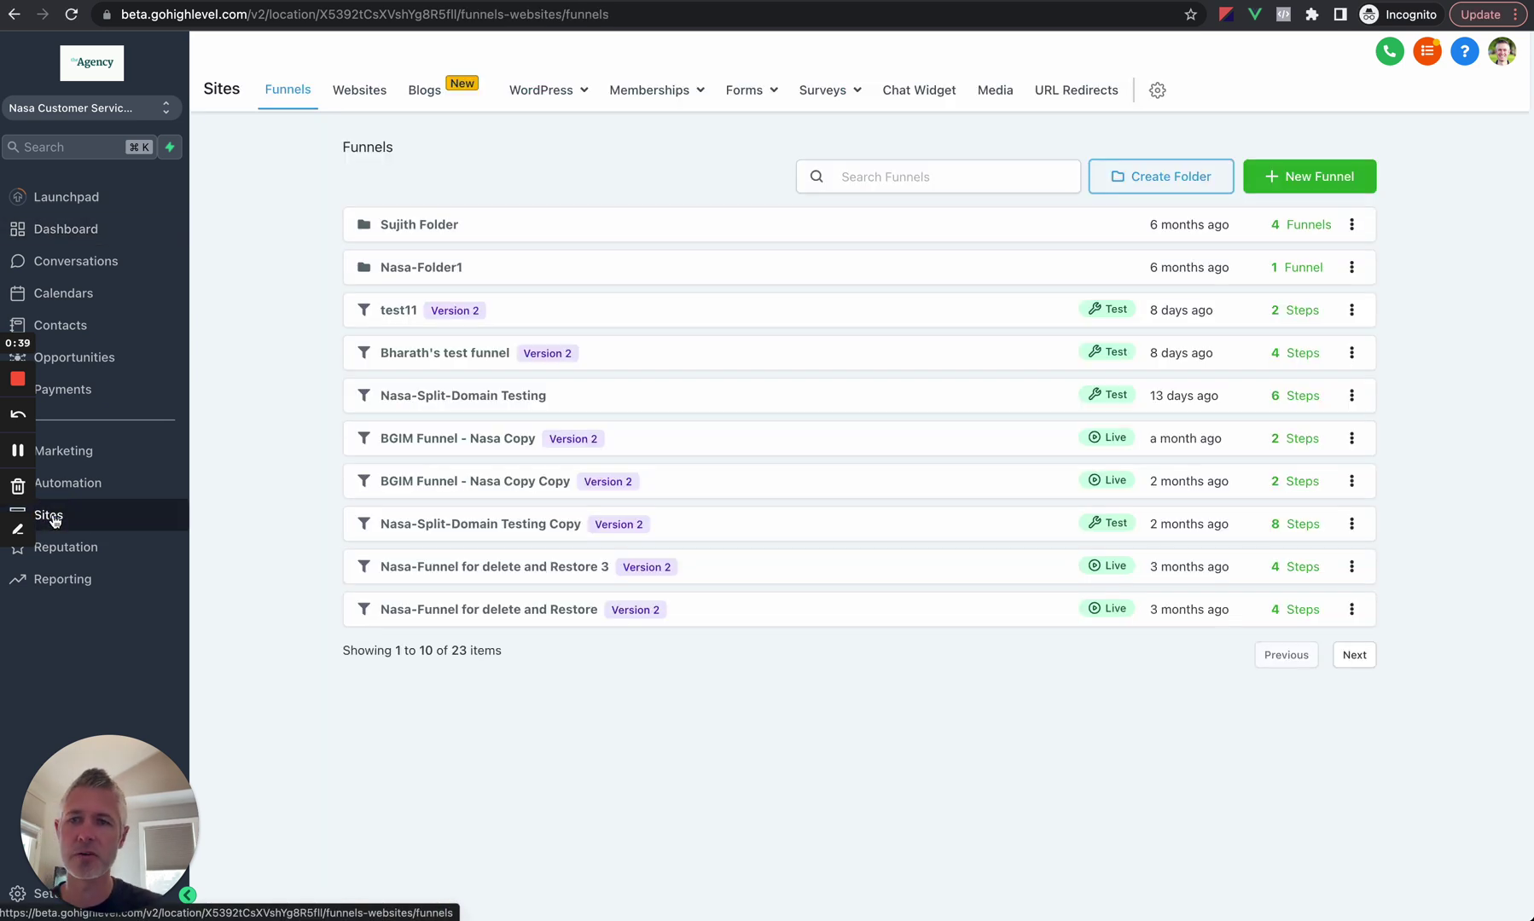
pyautogui.click(416, 100)
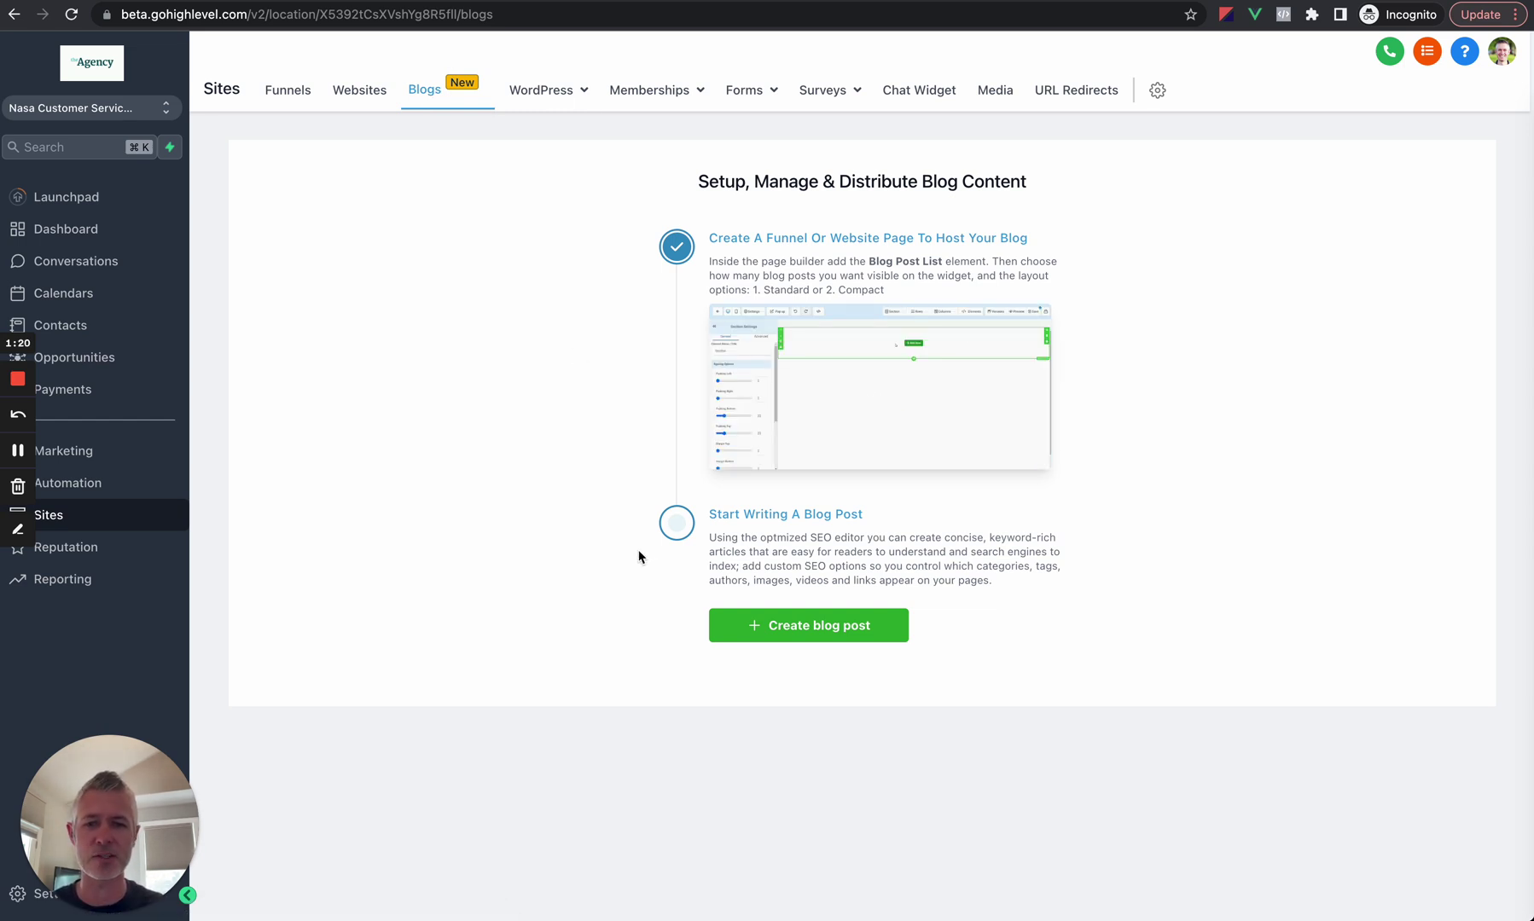
pyautogui.click(775, 632)
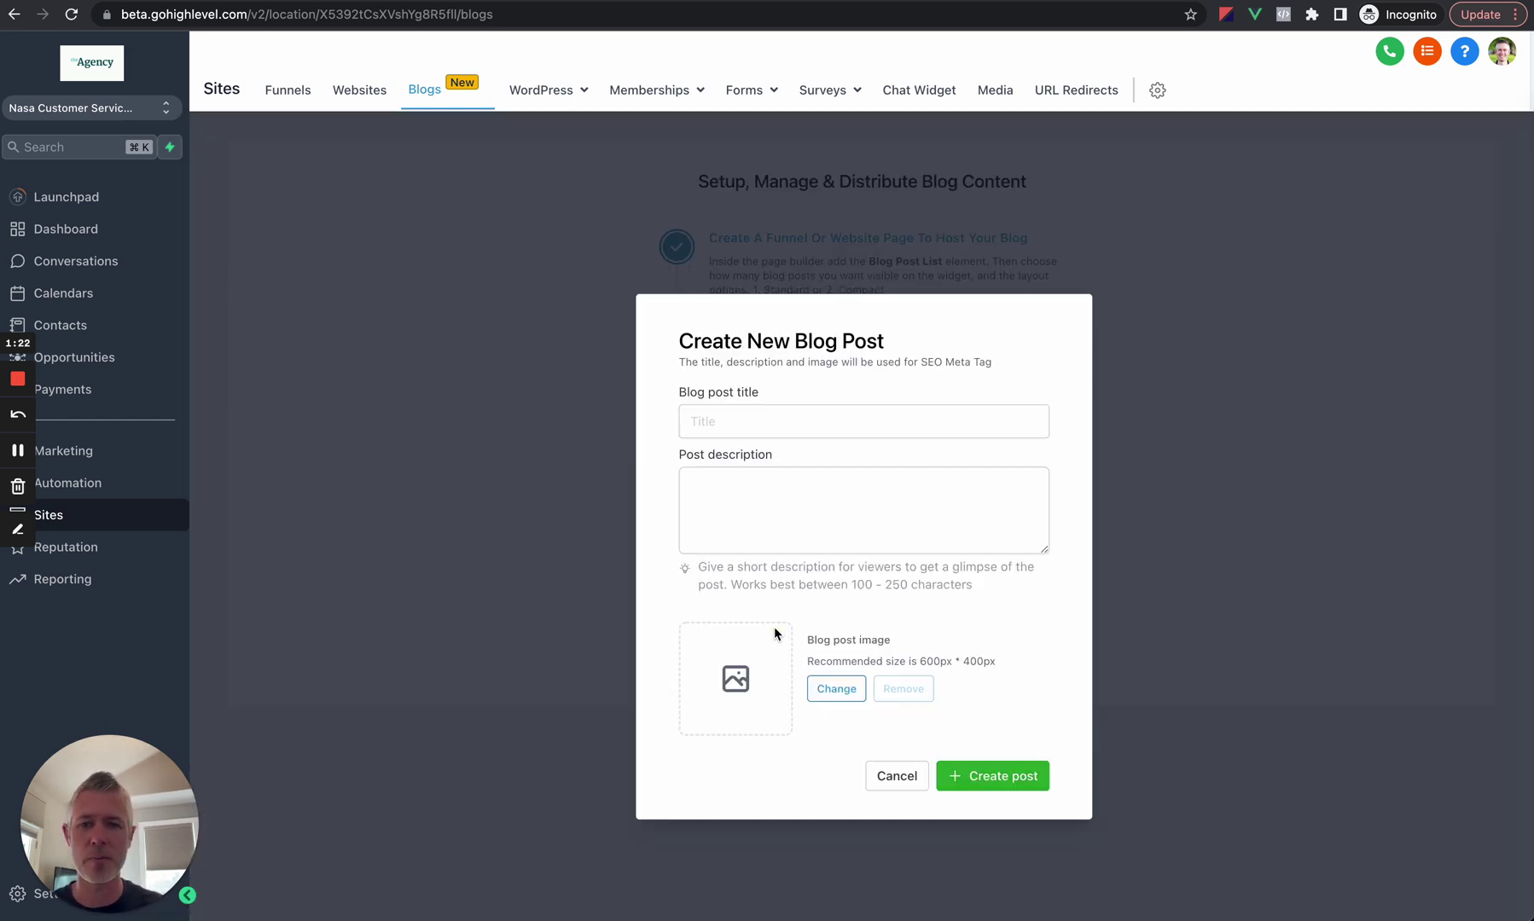
pyautogui.click(767, 425)
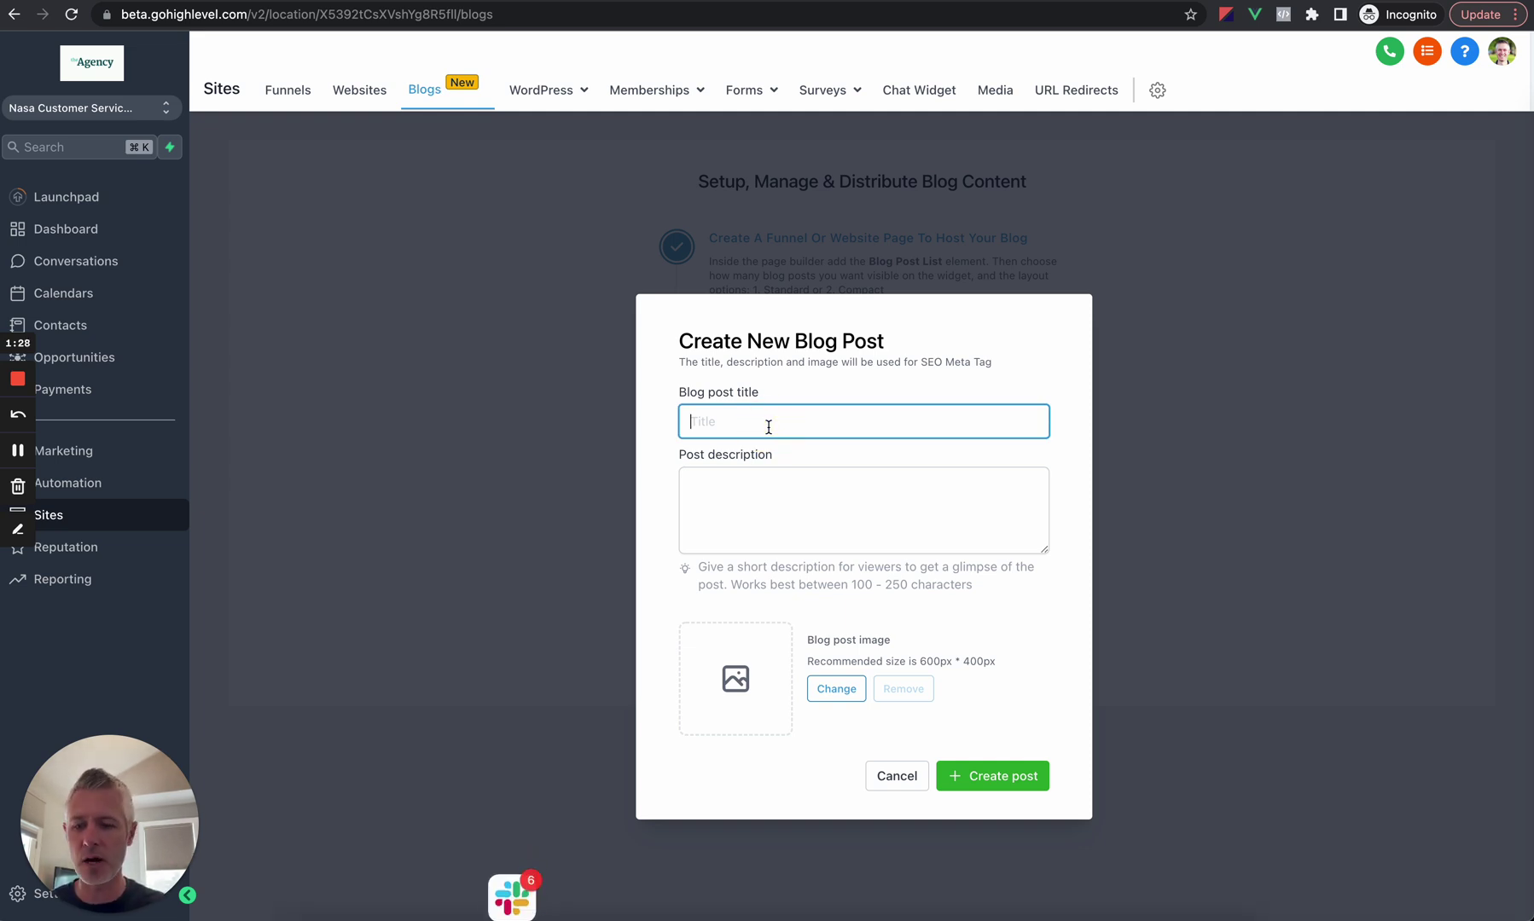
pyautogui.write('Hello Worl')
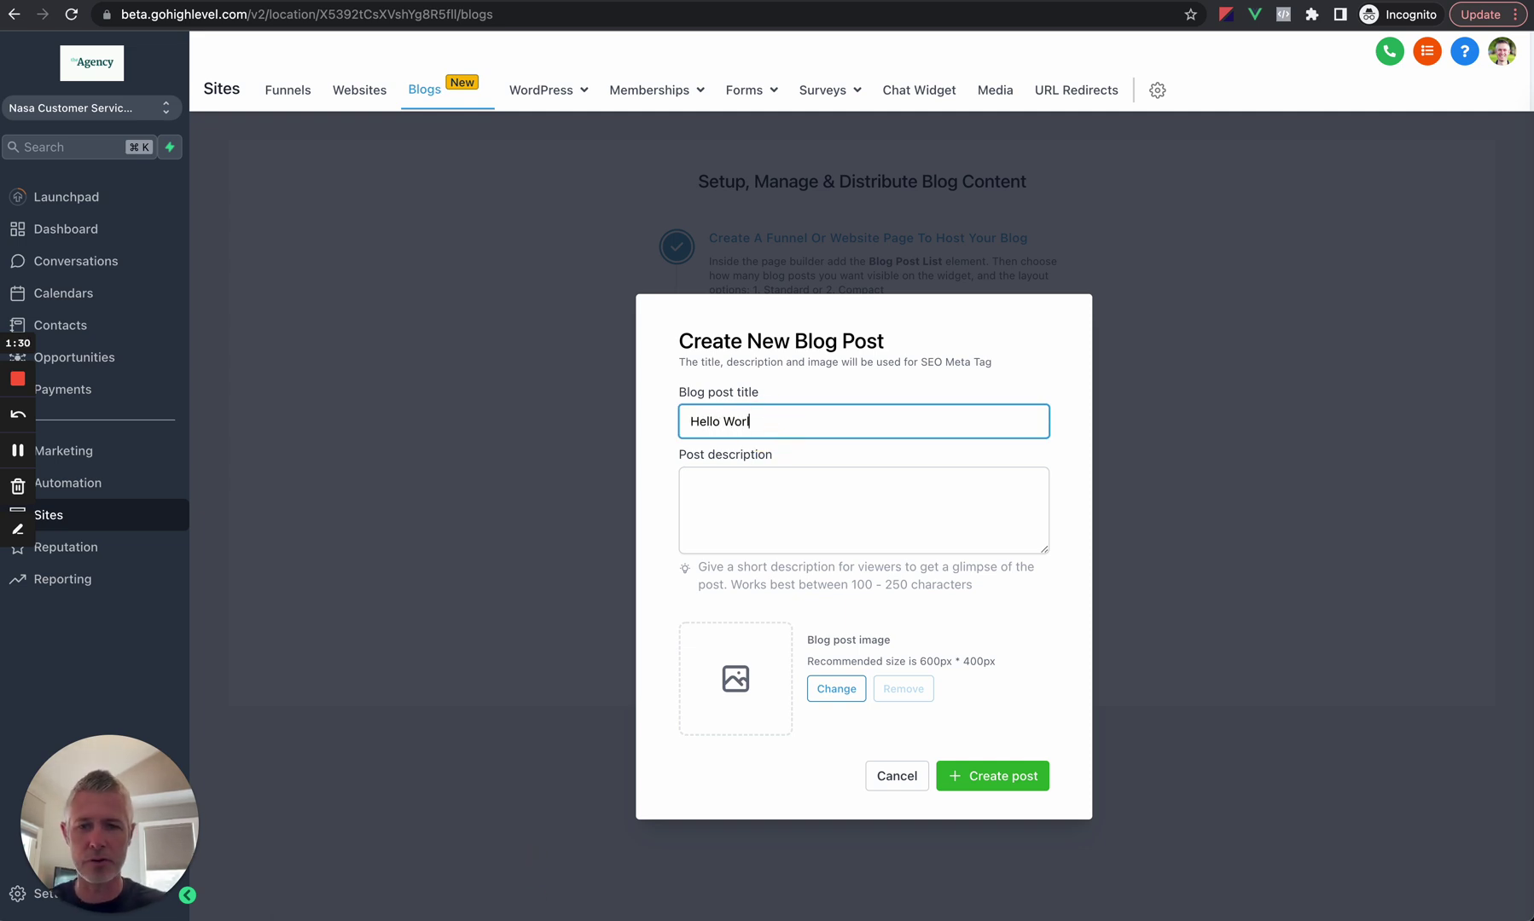
pyautogui.write('d!')
pyautogui.click(825, 507)
pyautogui.write('Hi ')
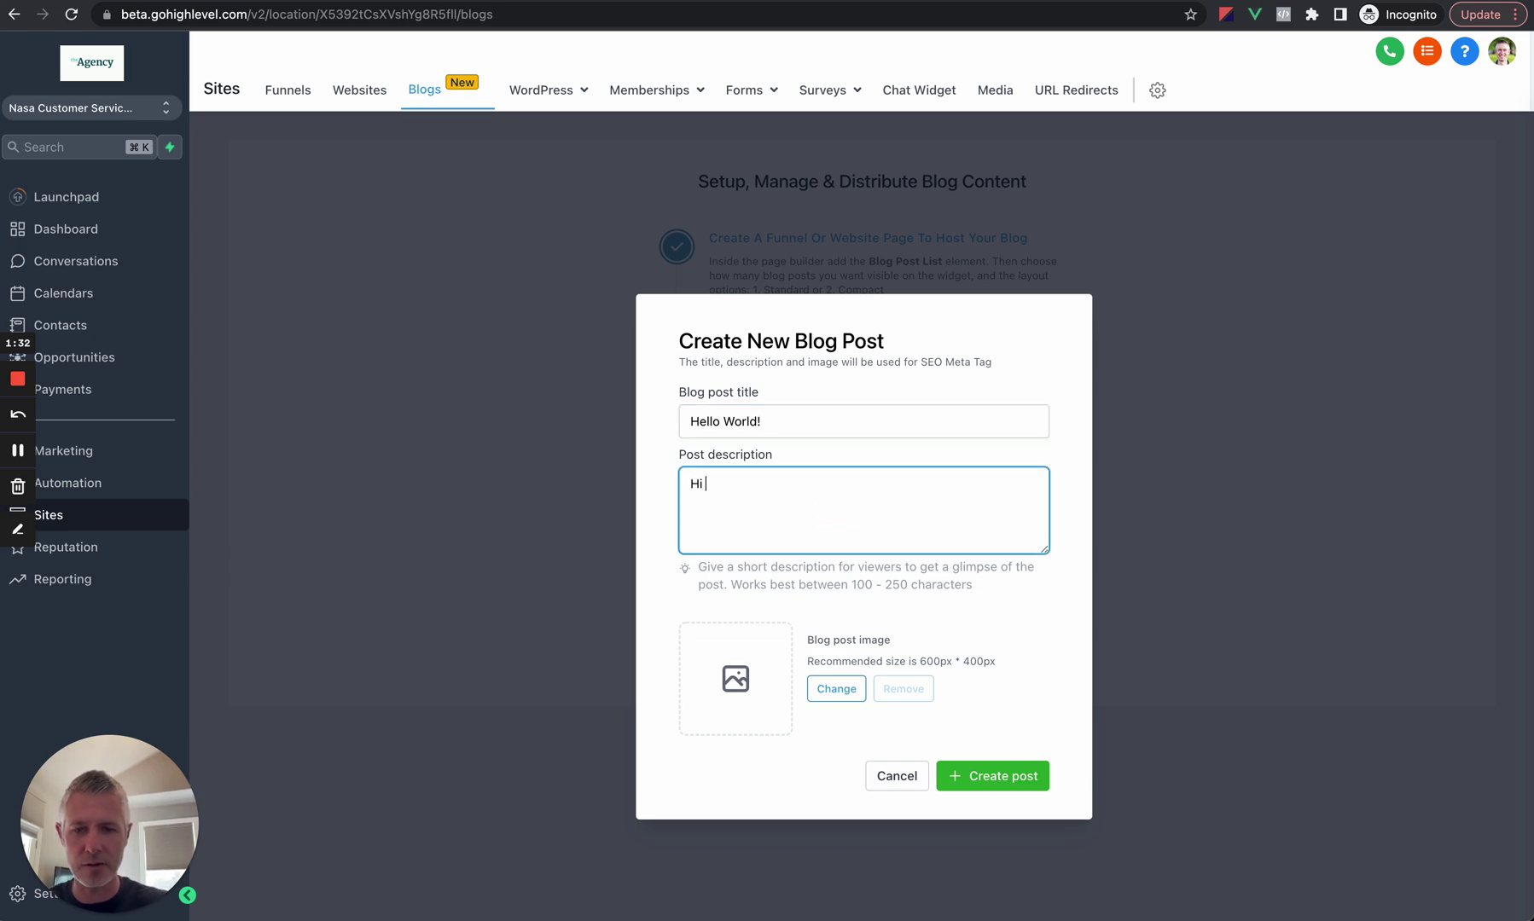
pyautogui.write('there!')
# - Set the caiman-lizard picture from the media library as the blog post image and create the post
pyautogui.click(837, 689)
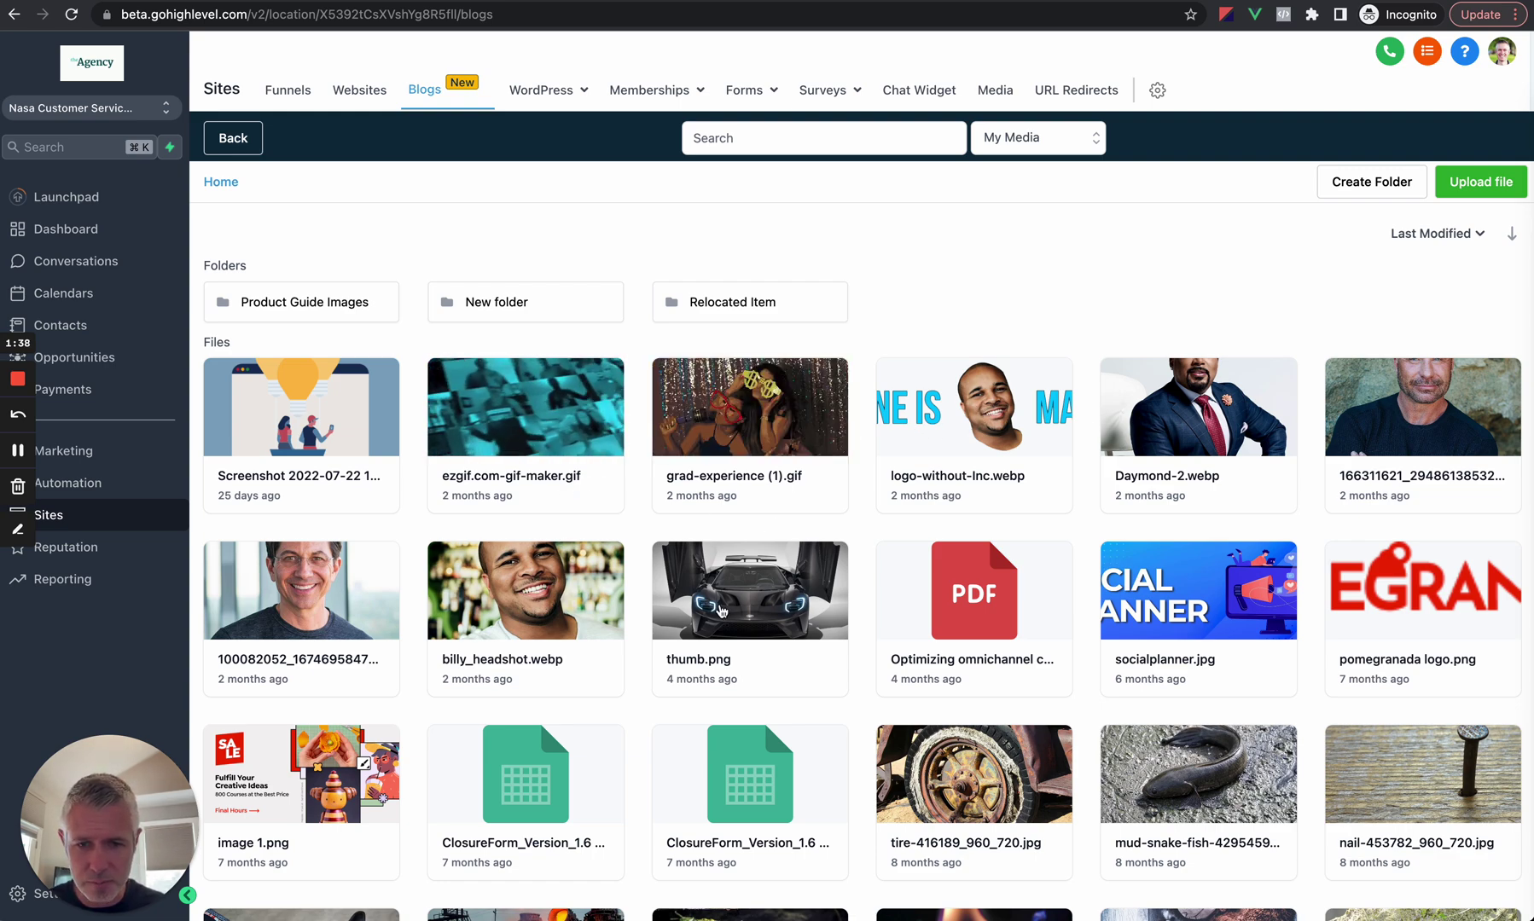
pyautogui.scroll(-3, 892, 563)
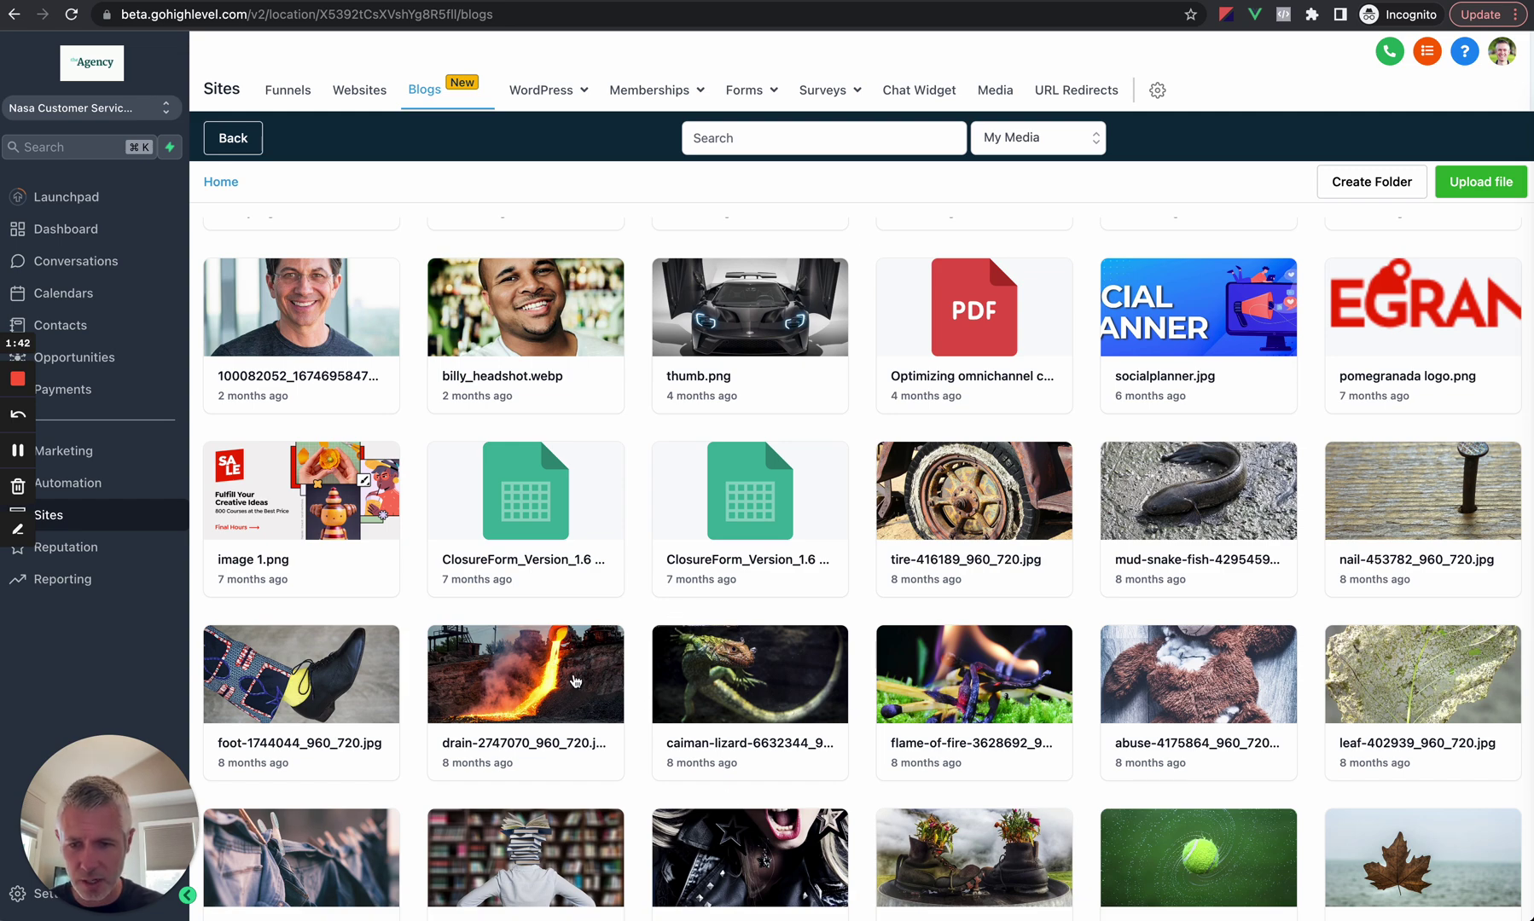
pyautogui.click(678, 684)
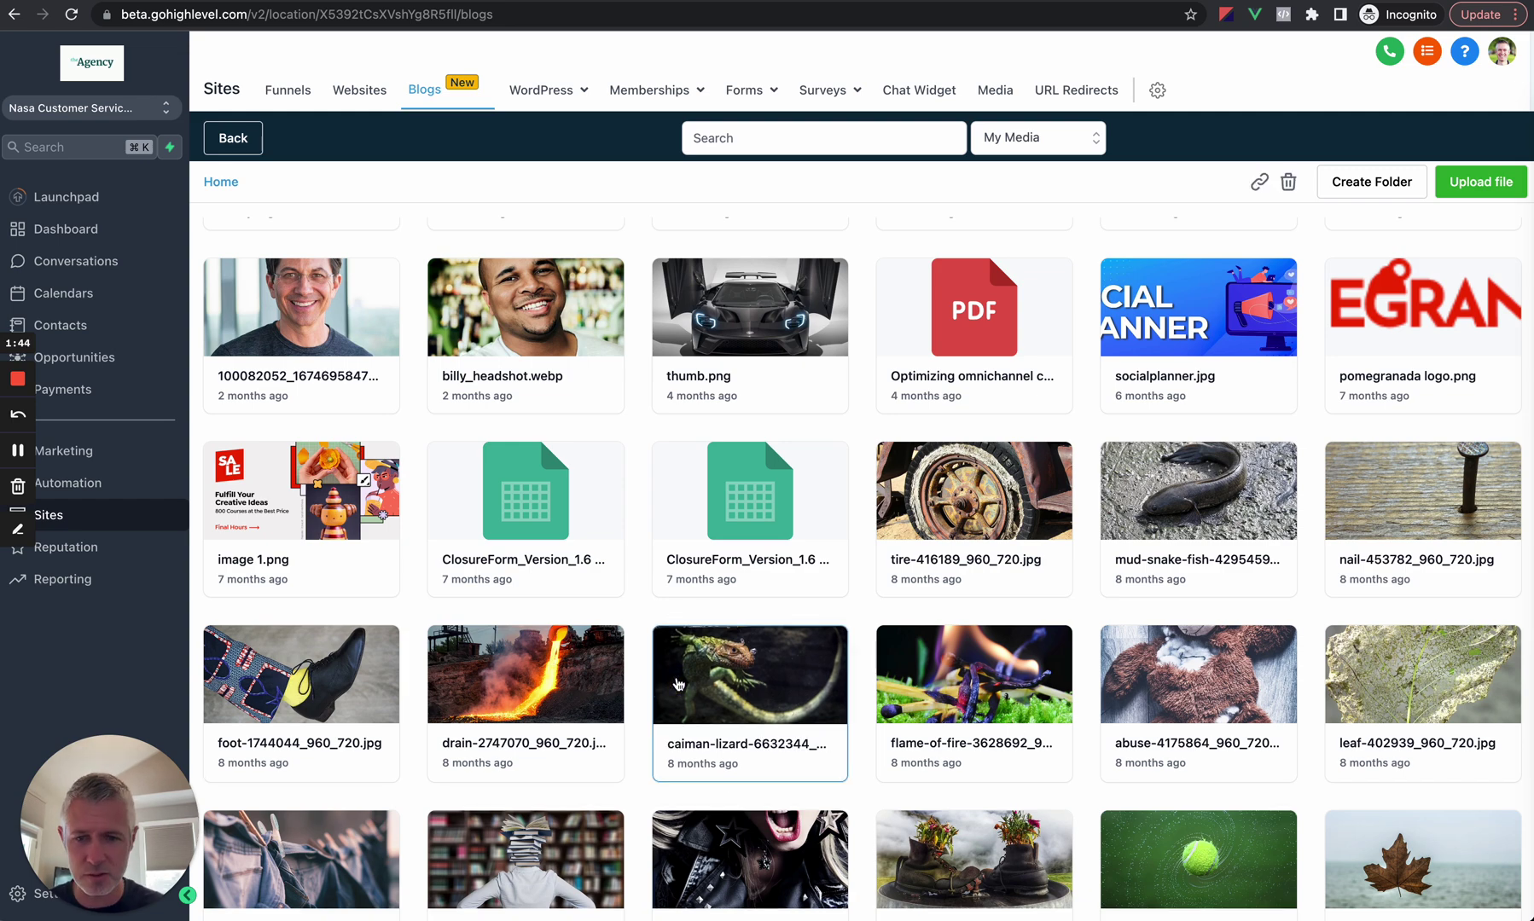
pyautogui.click(678, 684)
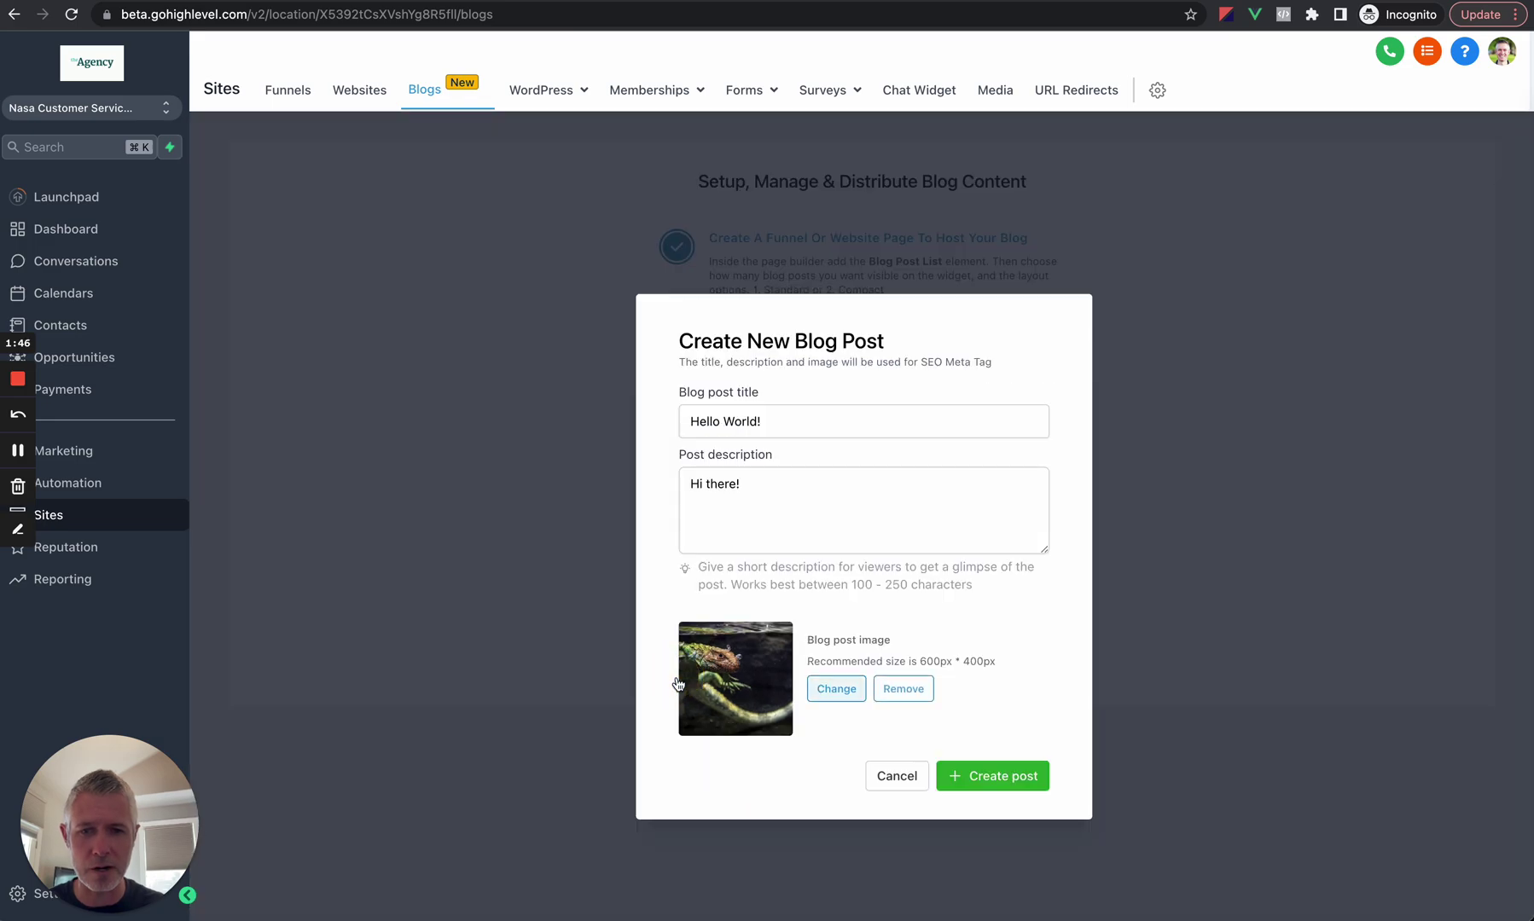
pyautogui.click(1023, 778)
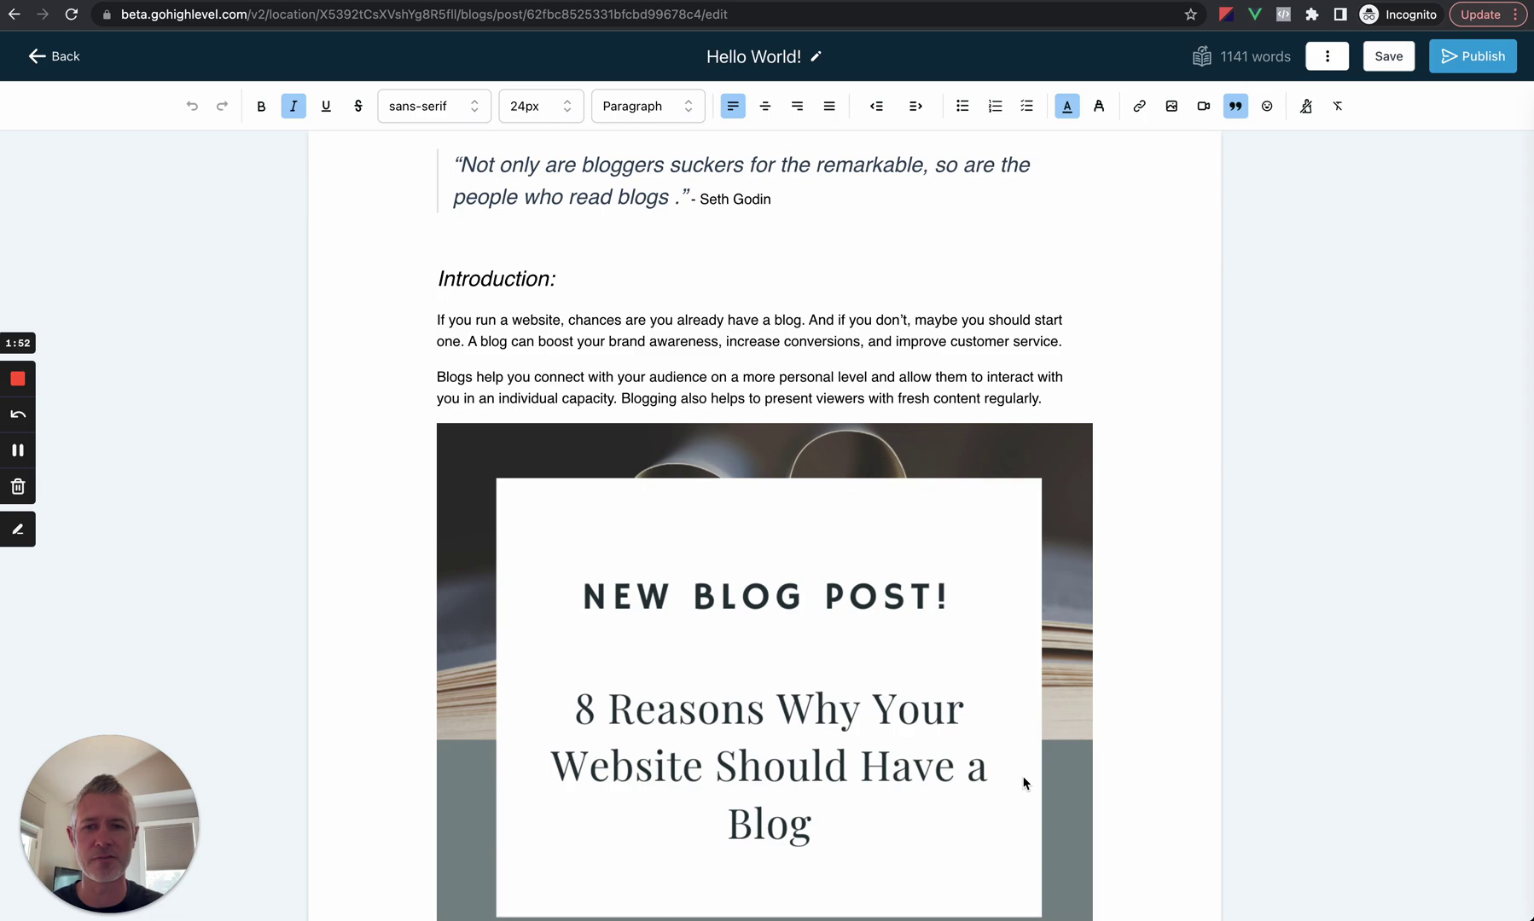
# - Look through the post's pre-filled template content and proceed to its publishing settings
pyautogui.scroll(-7, 884, 613)
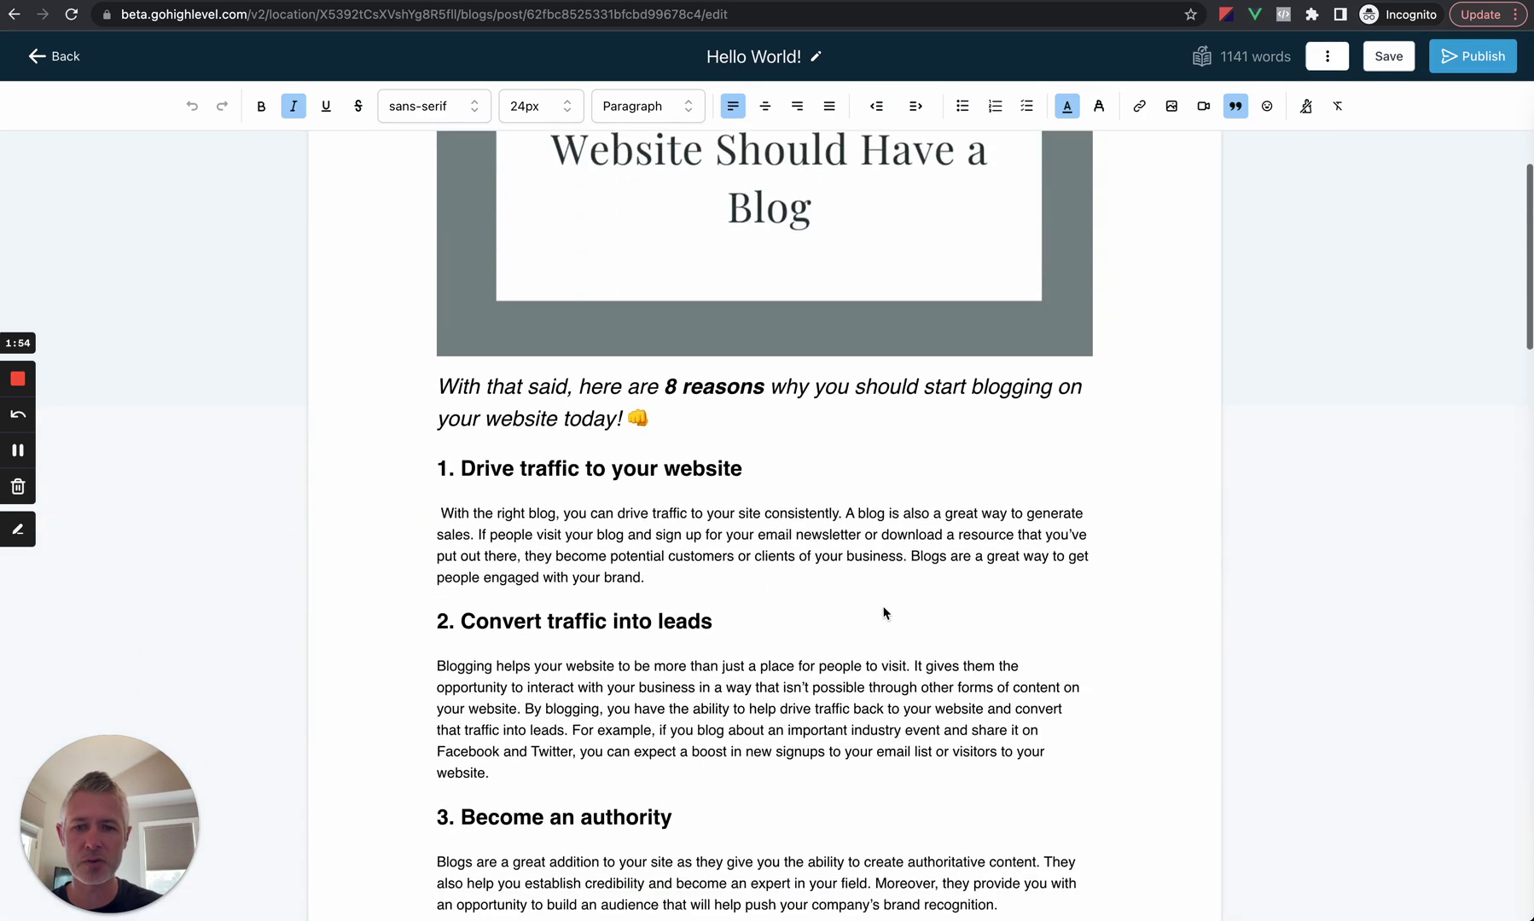
pyautogui.scroll(-20, 884, 612)
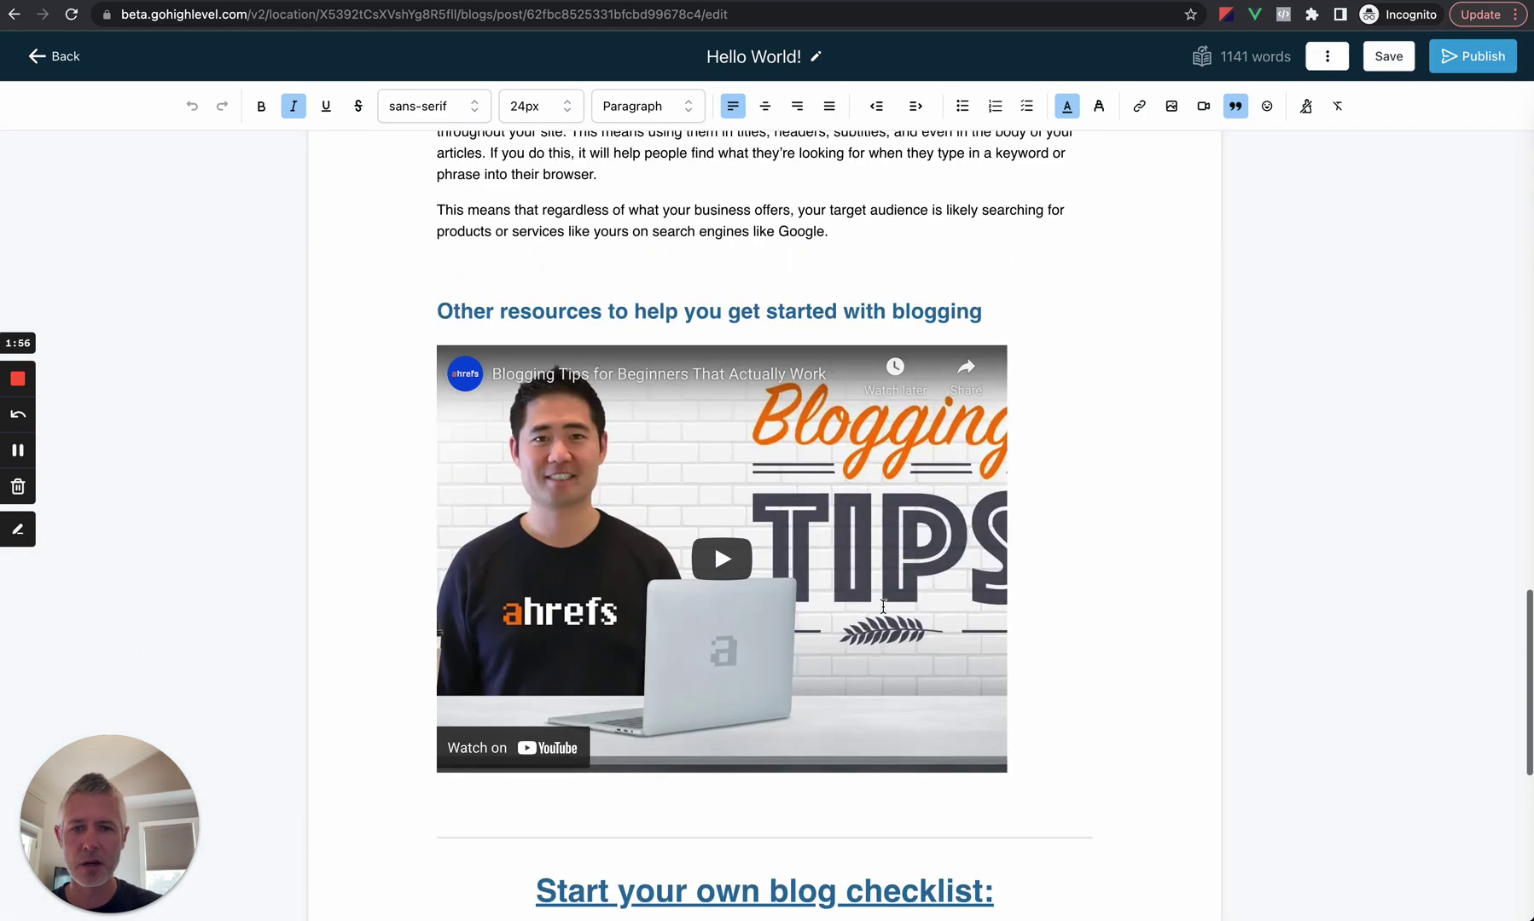
pyautogui.scroll(-8, 884, 607)
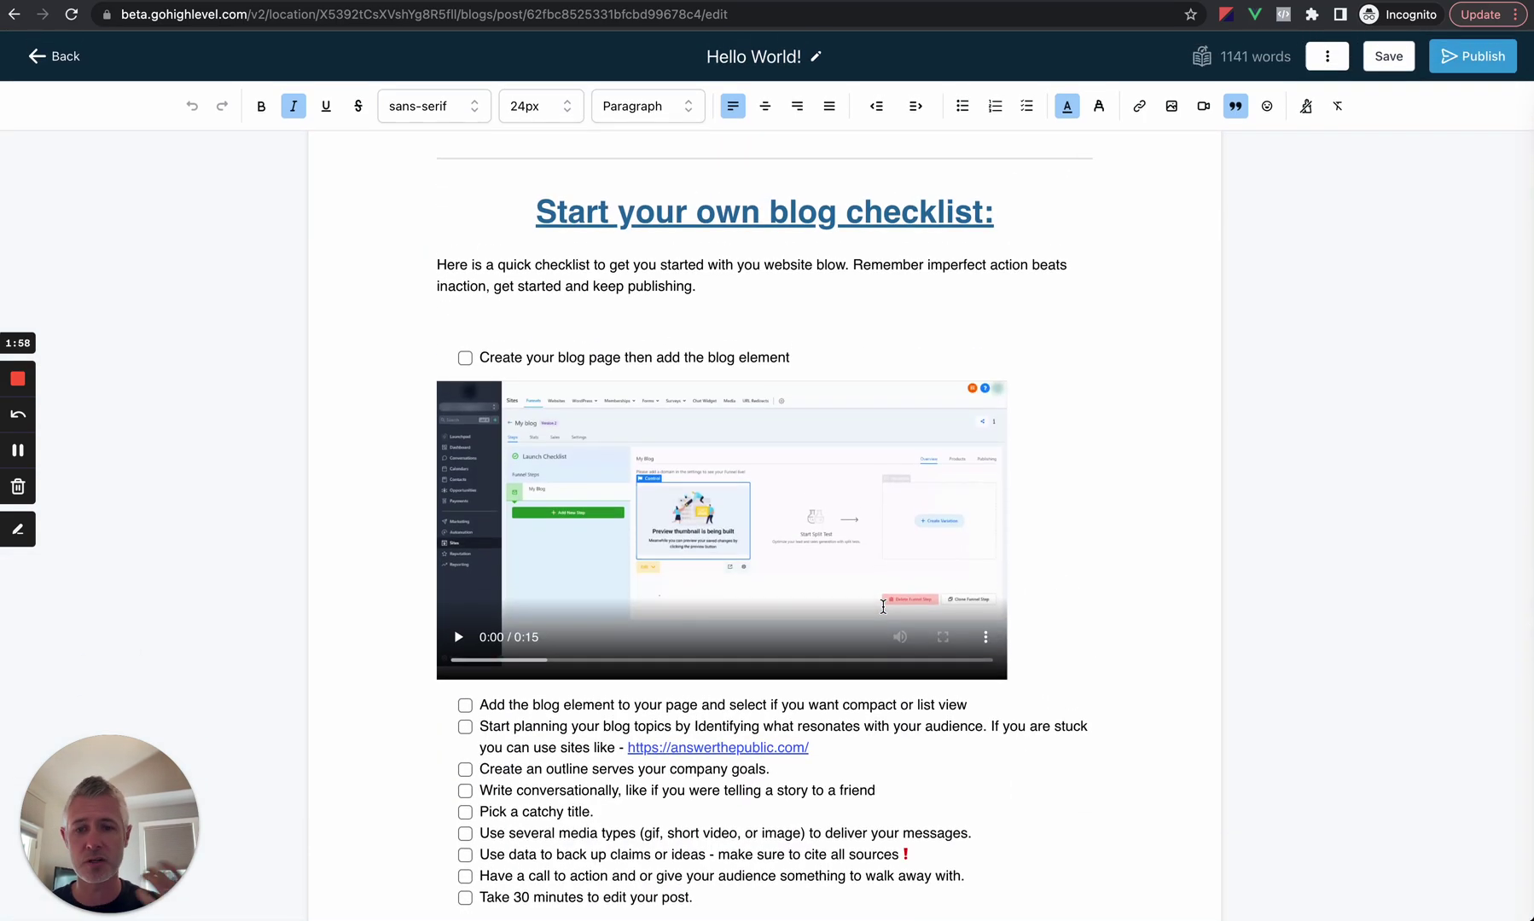
pyautogui.scroll(20, 883, 606)
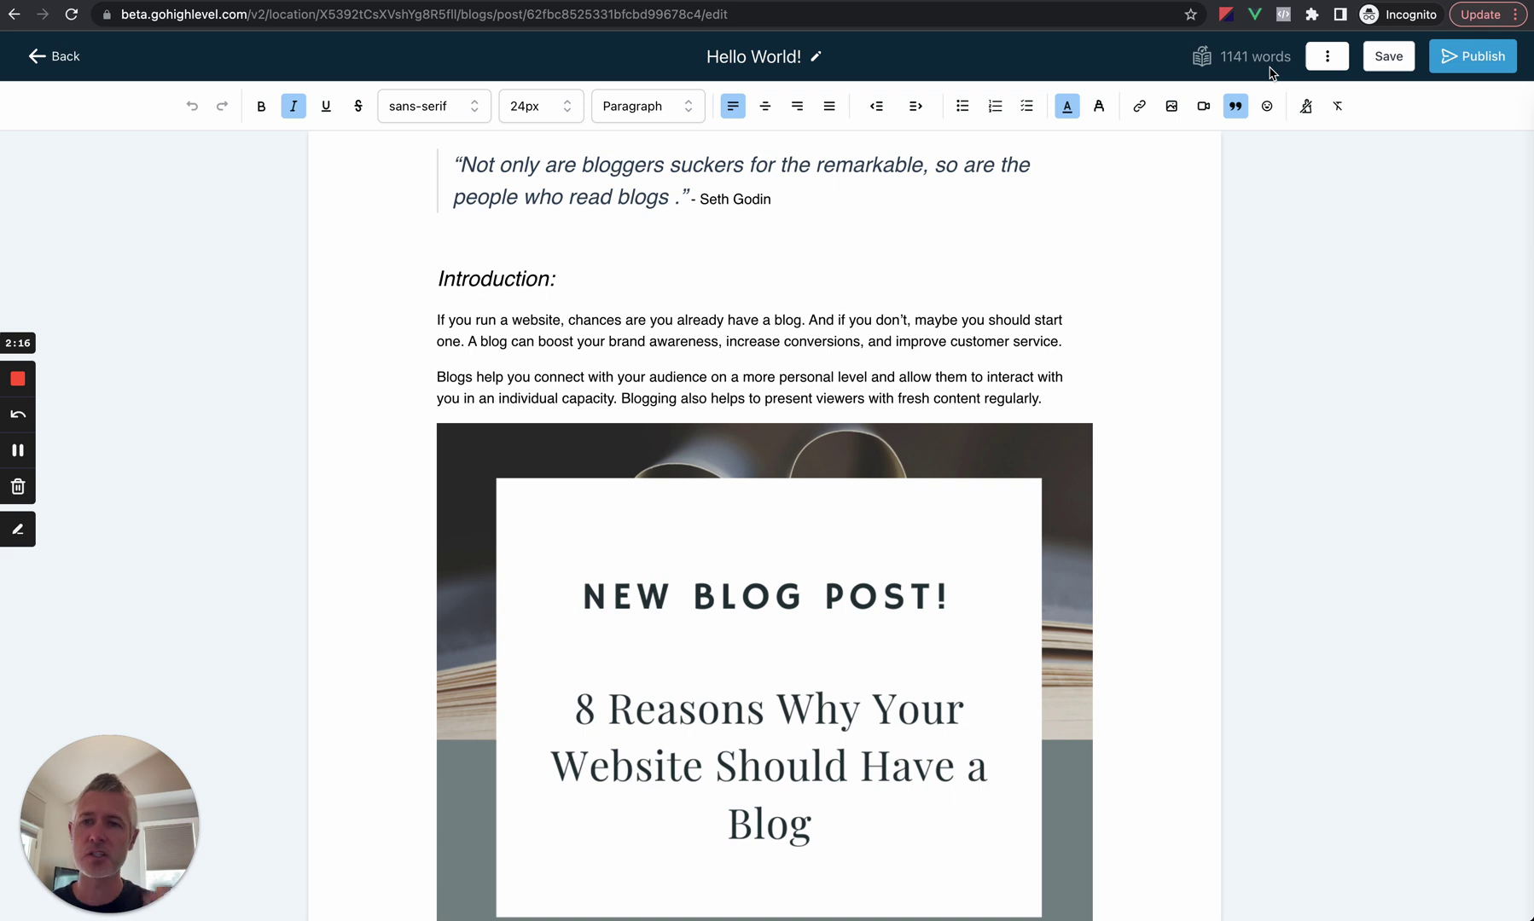
pyautogui.click(1445, 56)
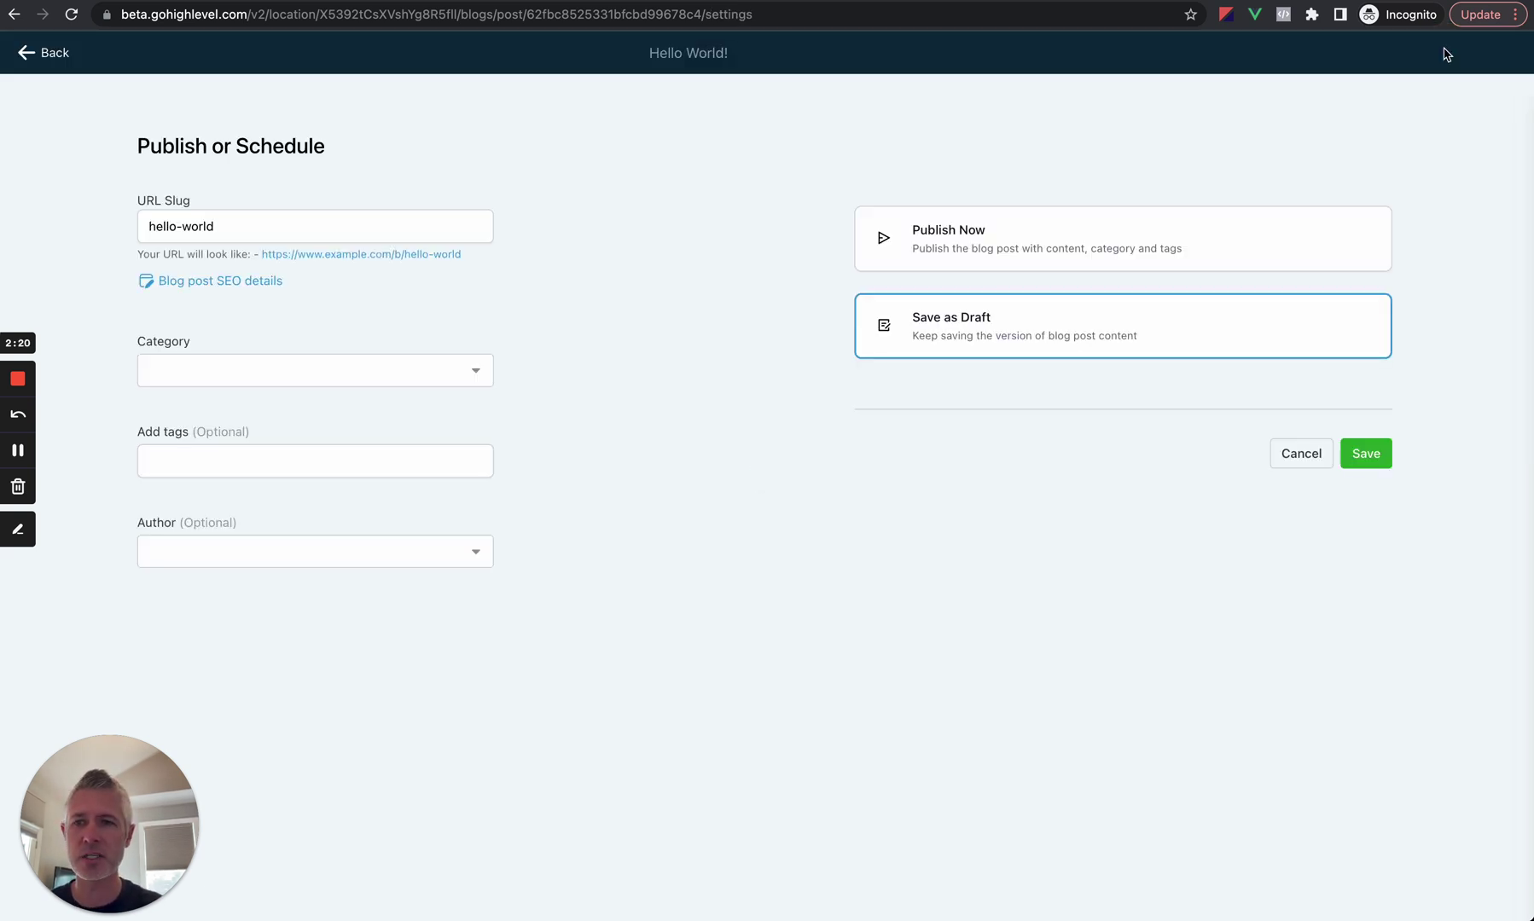
# - Examine the post's URL slug, SEO details, category choices and author choices without changing them
pyautogui.click(319, 239)
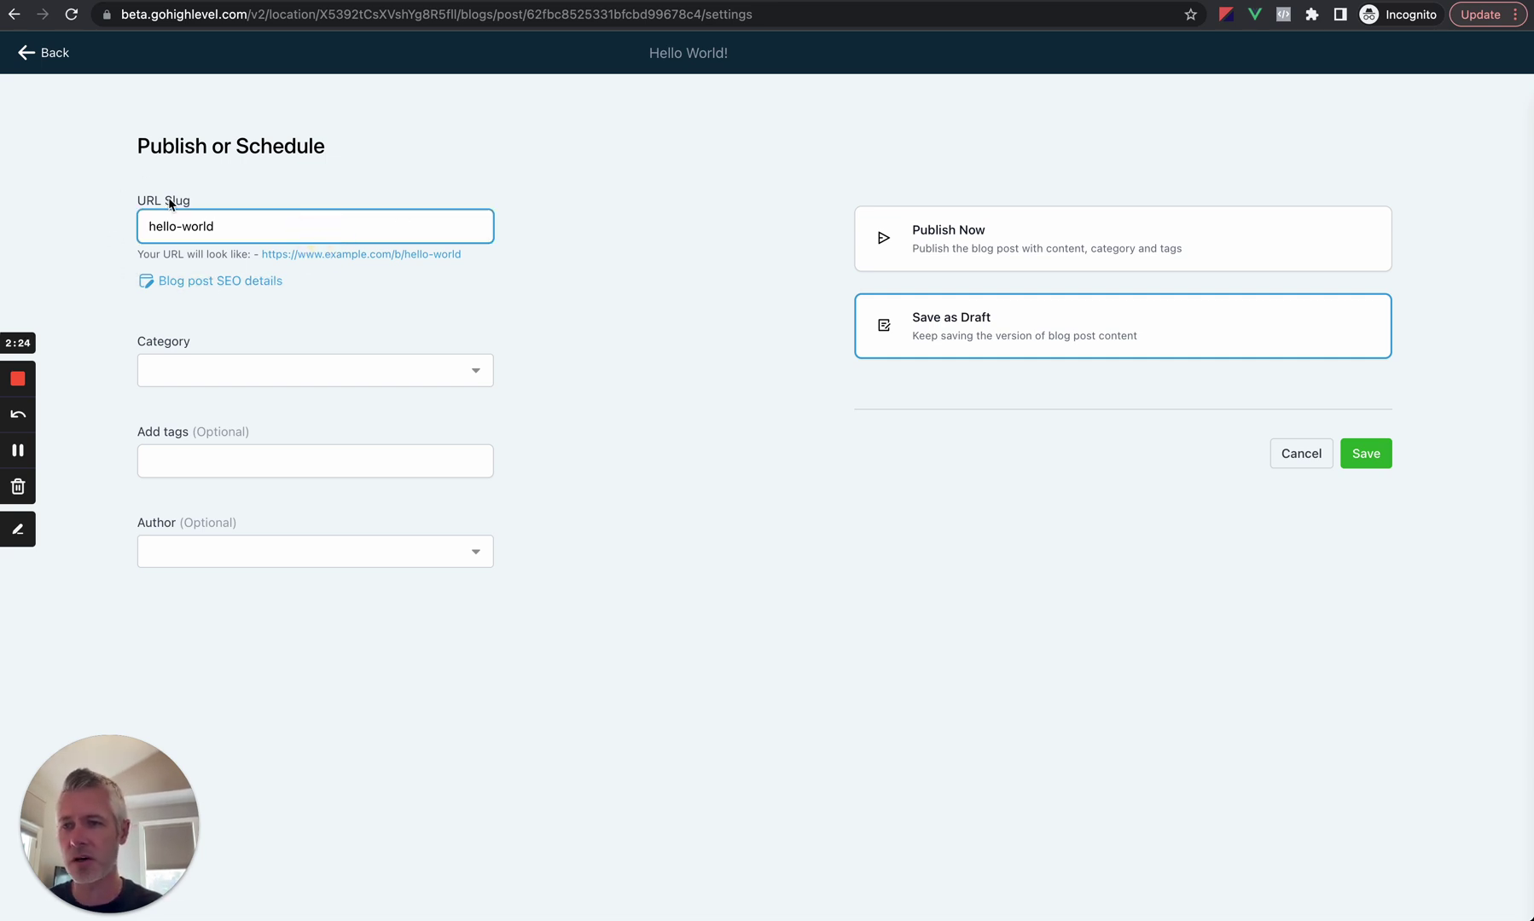
pyautogui.click(257, 284)
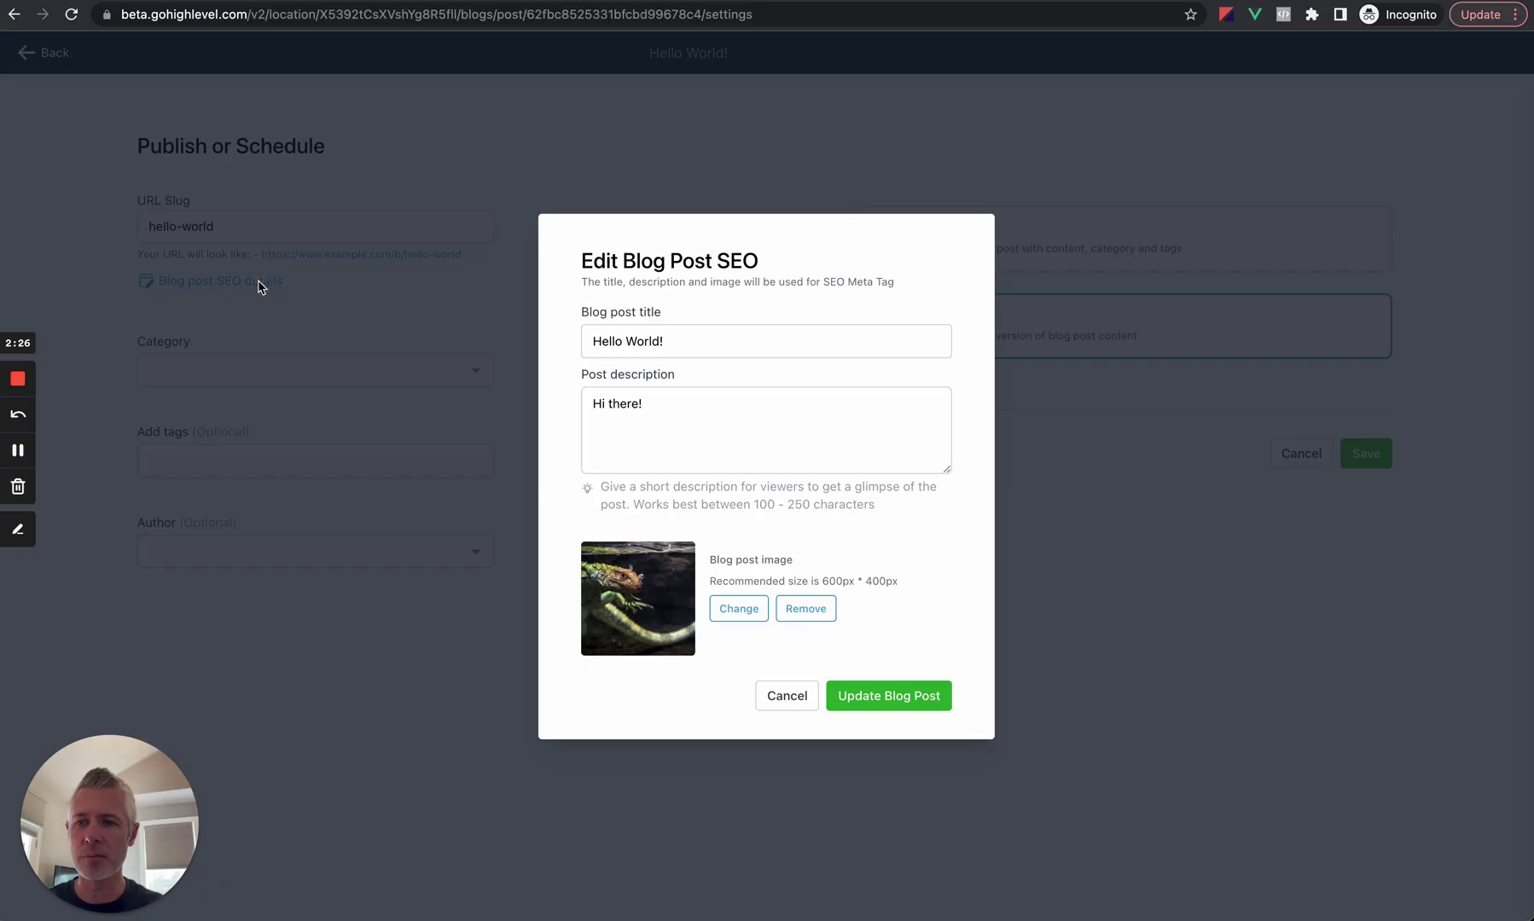
pyautogui.click(786, 695)
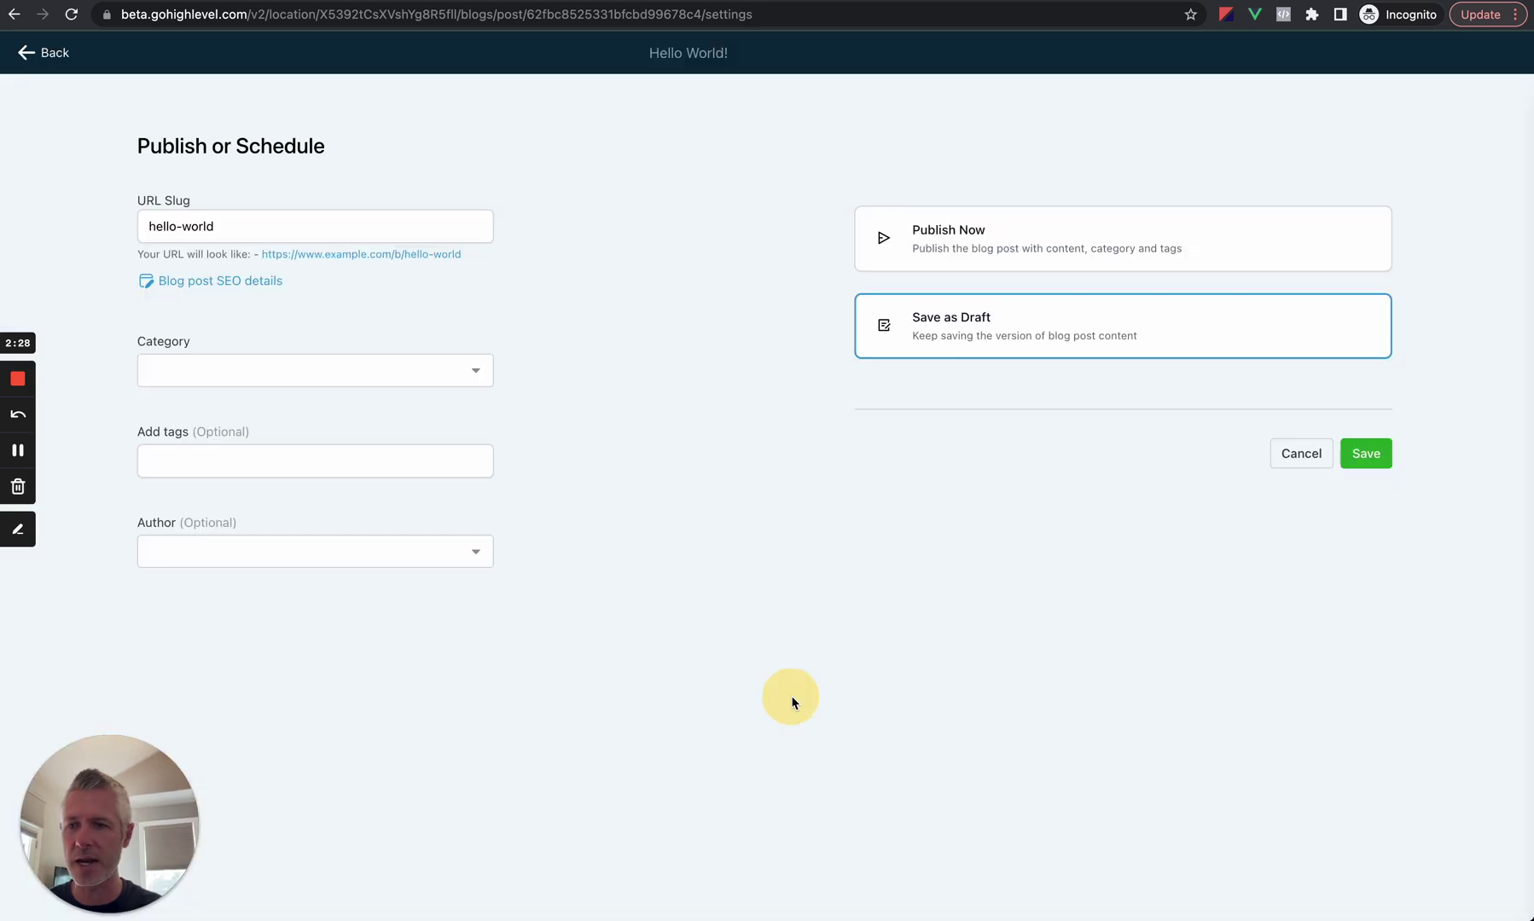
pyautogui.click(406, 366)
pyautogui.click(550, 367)
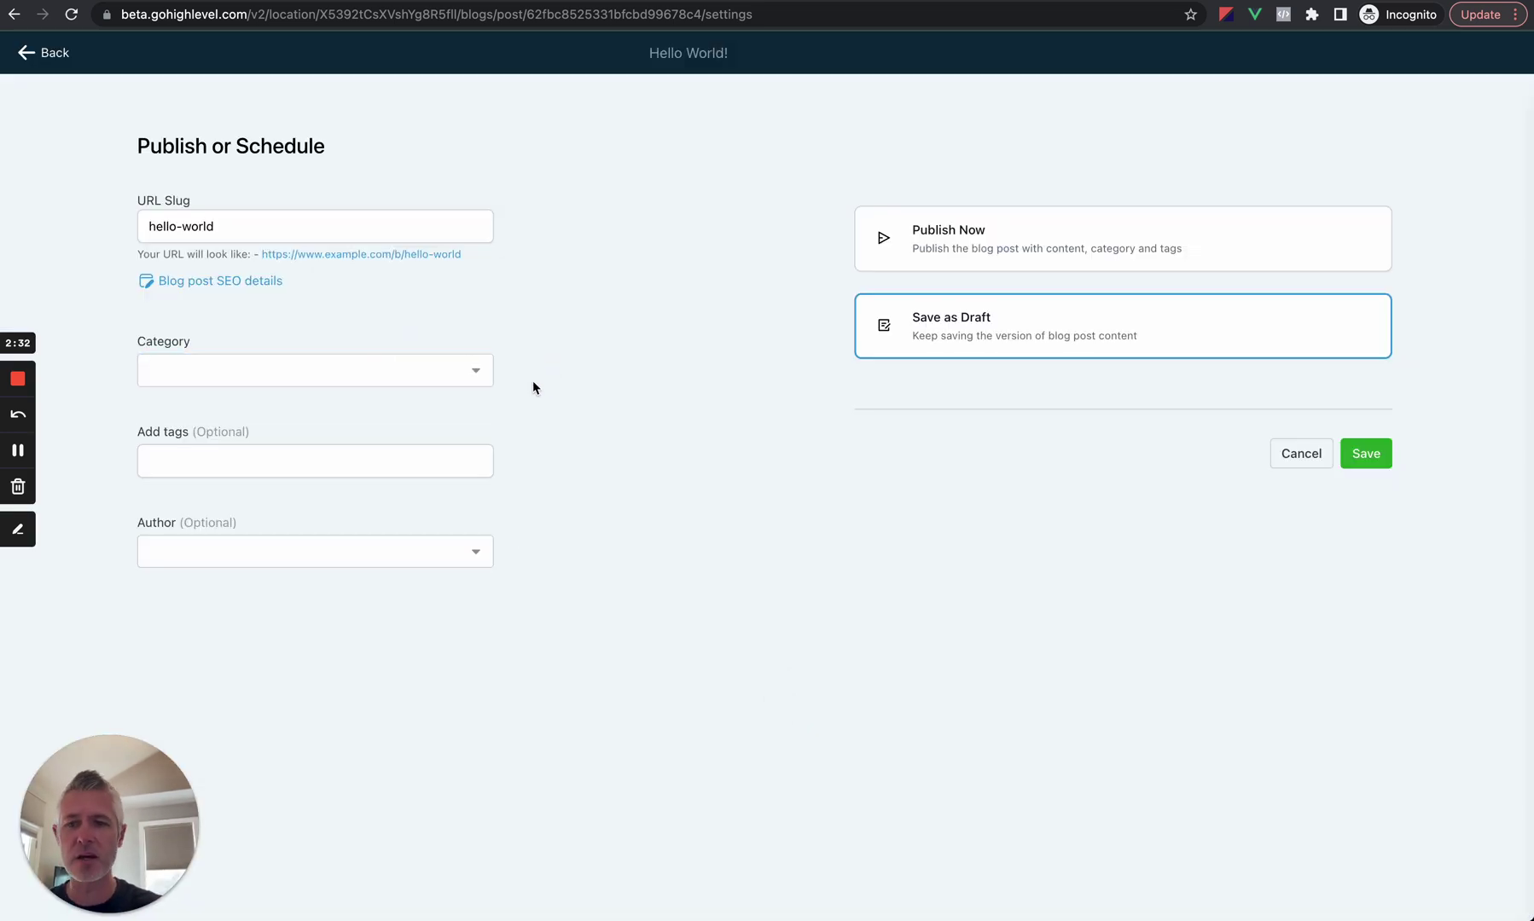
pyautogui.click(426, 550)
pyautogui.click(700, 425)
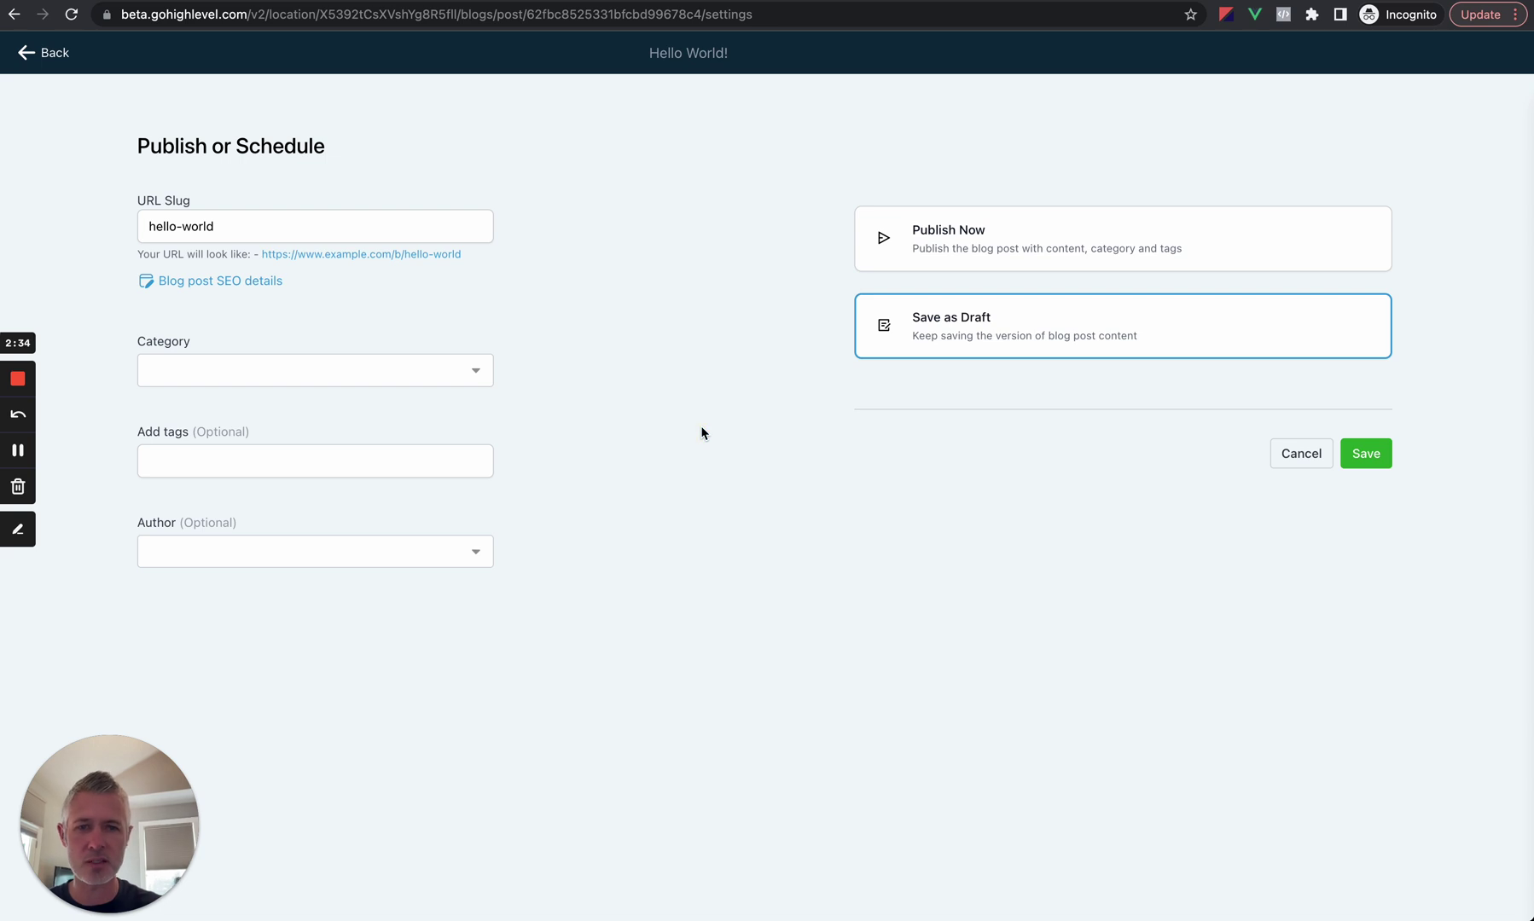
# - Try to save the post as Publish Now without a category, and check the category list
pyautogui.click(1000, 240)
pyautogui.click(1367, 459)
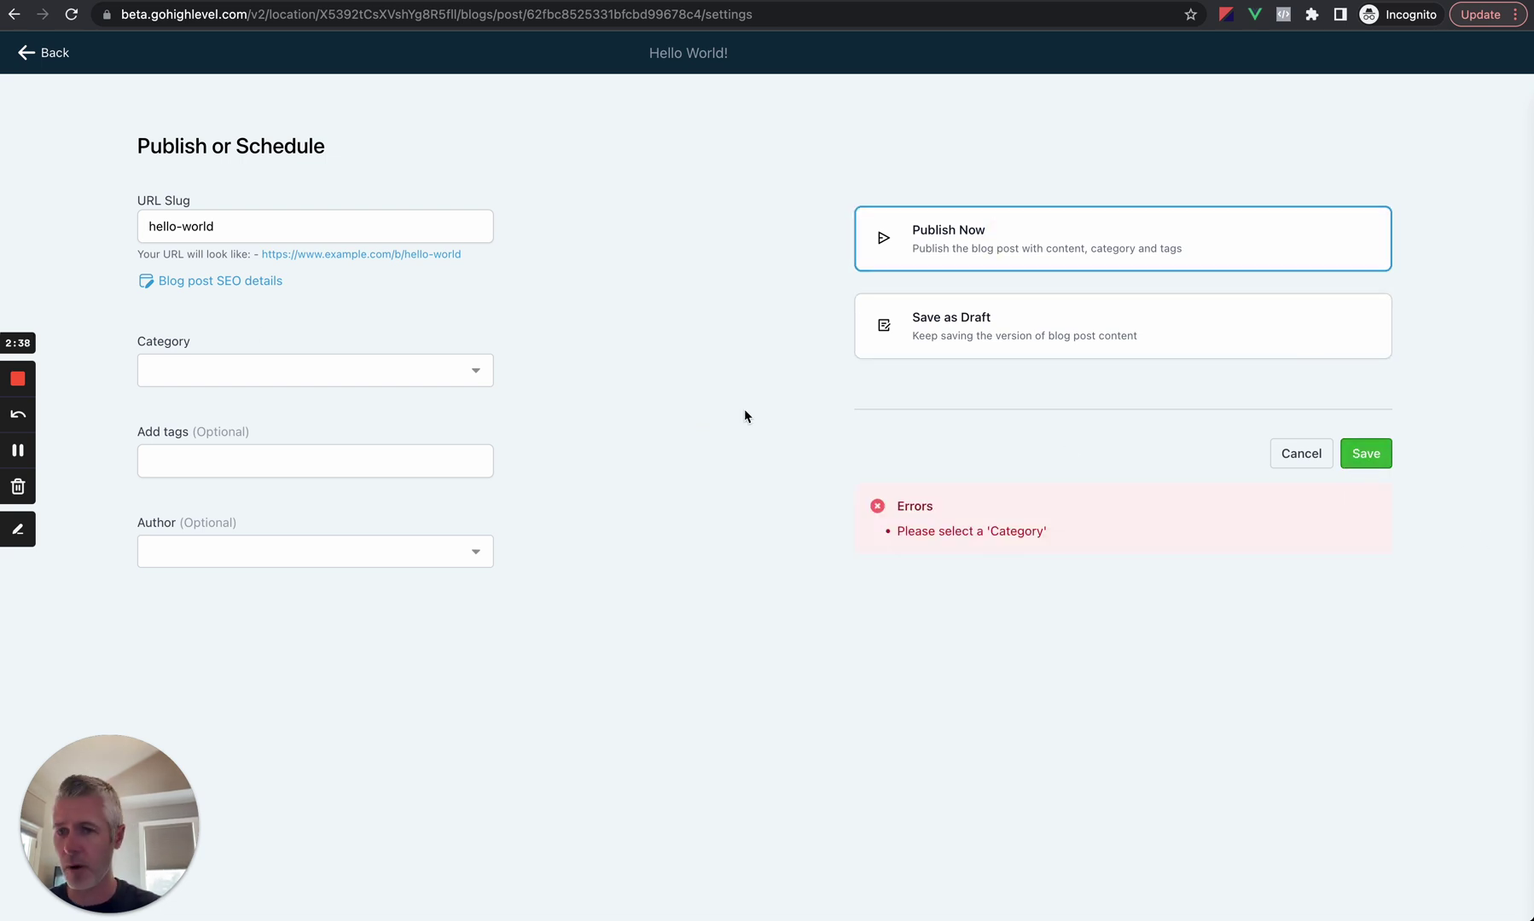
pyautogui.click(239, 375)
pyautogui.click(228, 408)
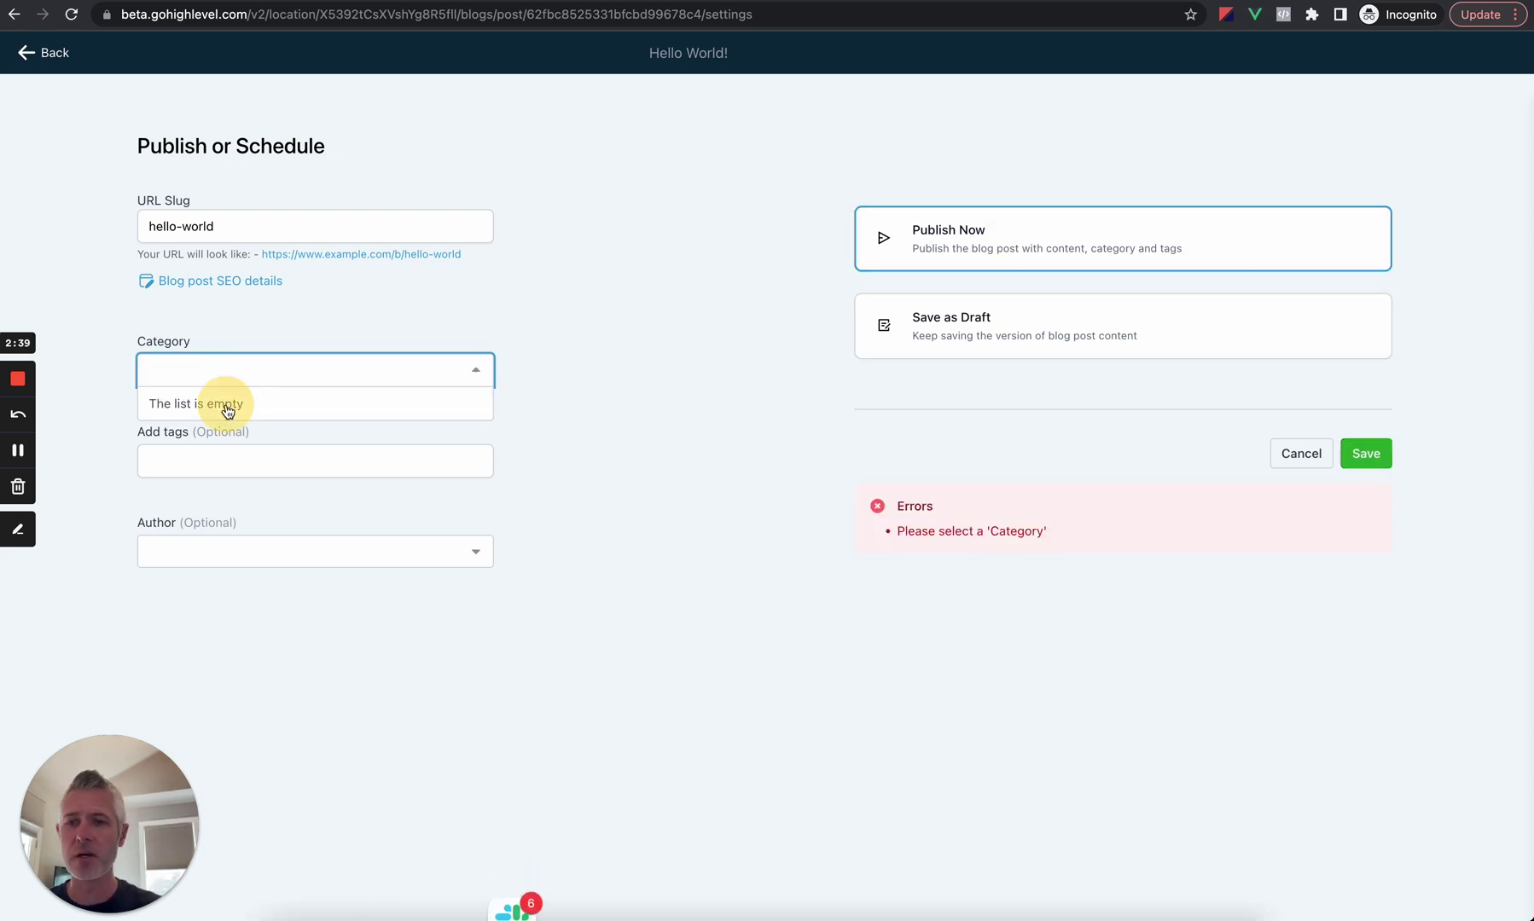
pyautogui.click(586, 318)
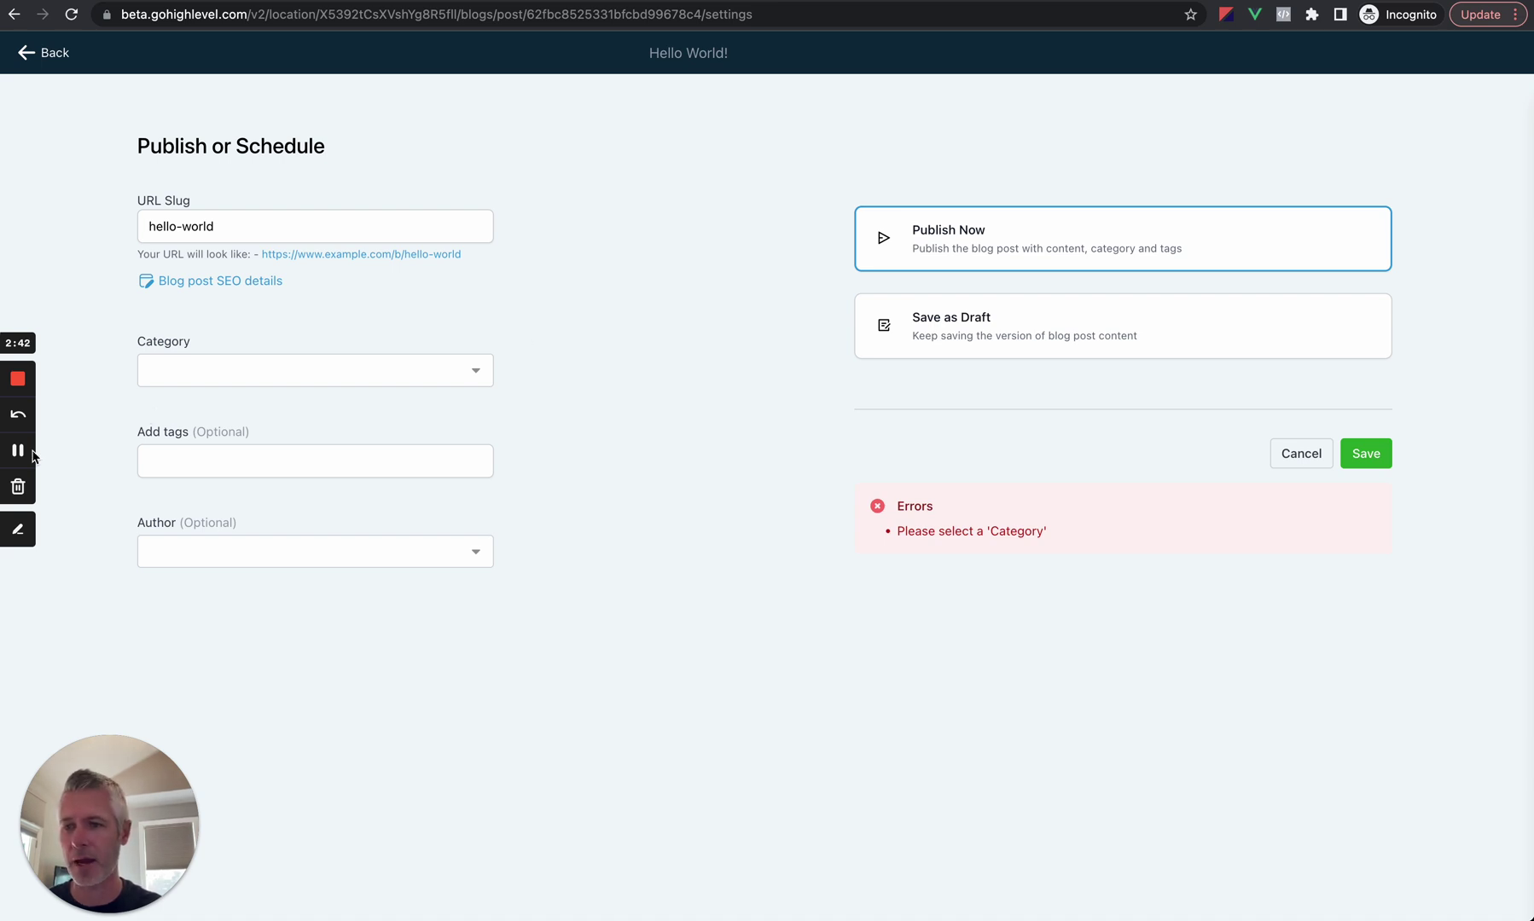
# - Go to the blog overview and open the Categories section of the blog settings
pyautogui.press('super+bracketleft')
pyautogui.click(516, 631)
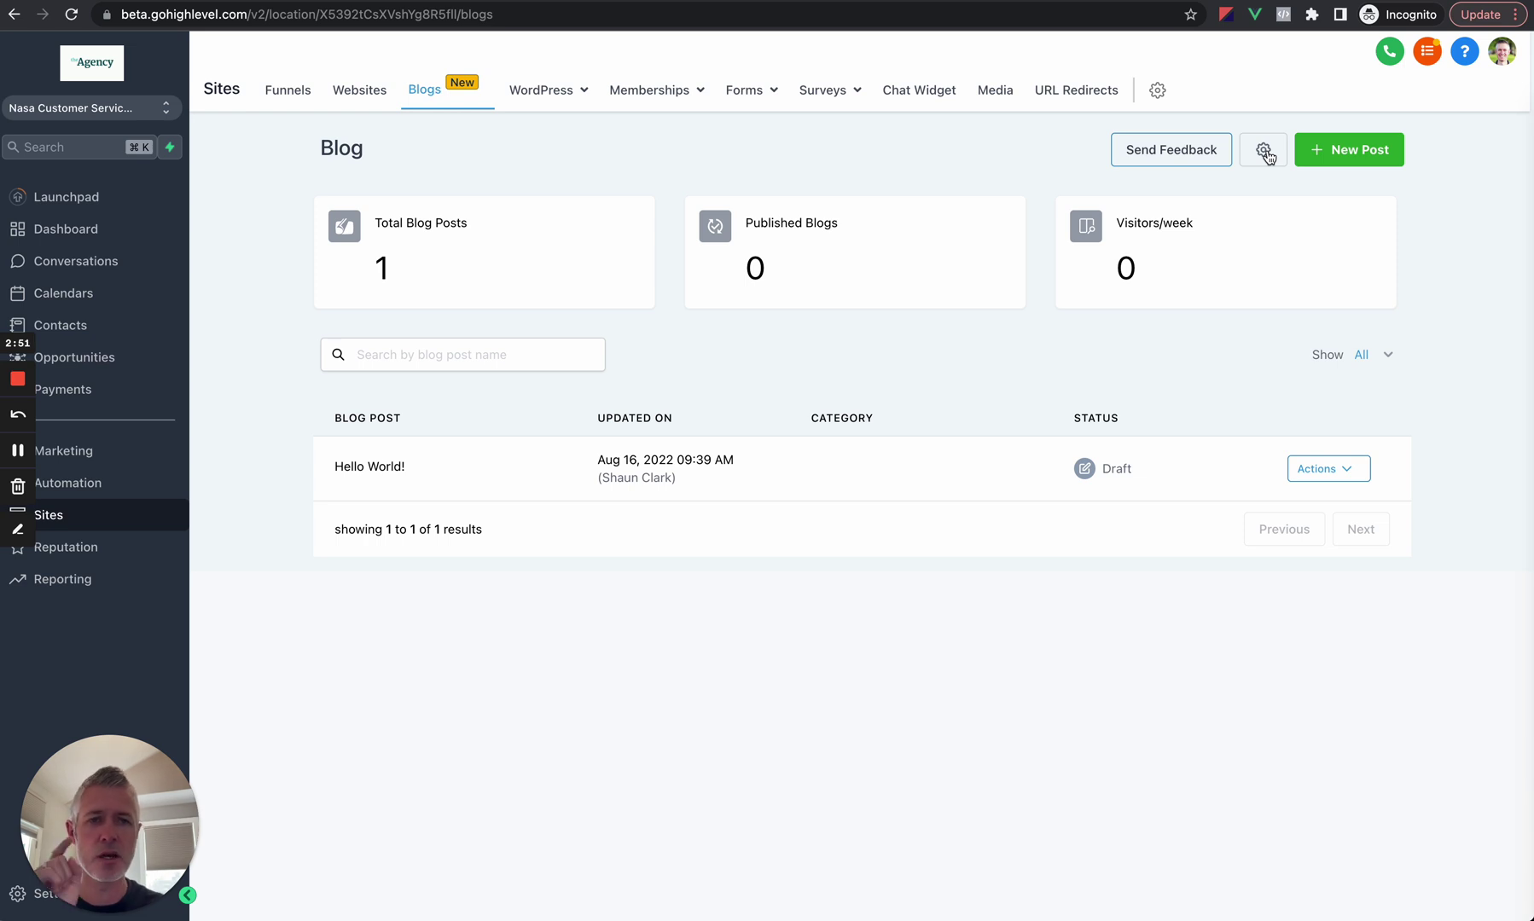
pyautogui.click(1265, 152)
pyautogui.click(378, 214)
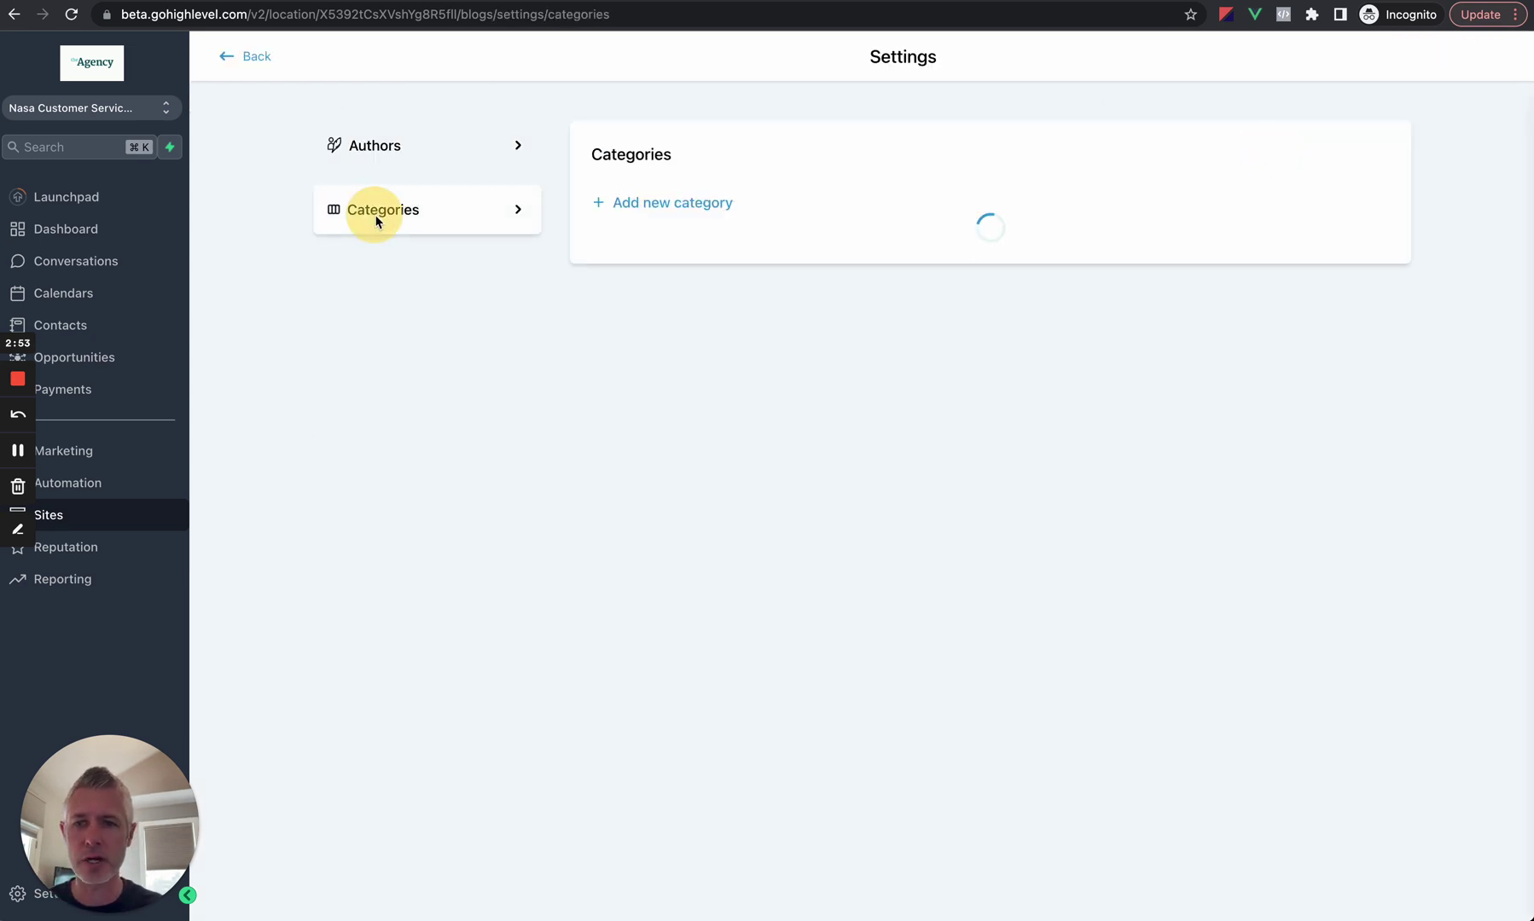
# - Start a new blog category and label it "Exciting Stuff!"
pyautogui.click(639, 212)
pyautogui.click(774, 331)
pyautogui.write('E')
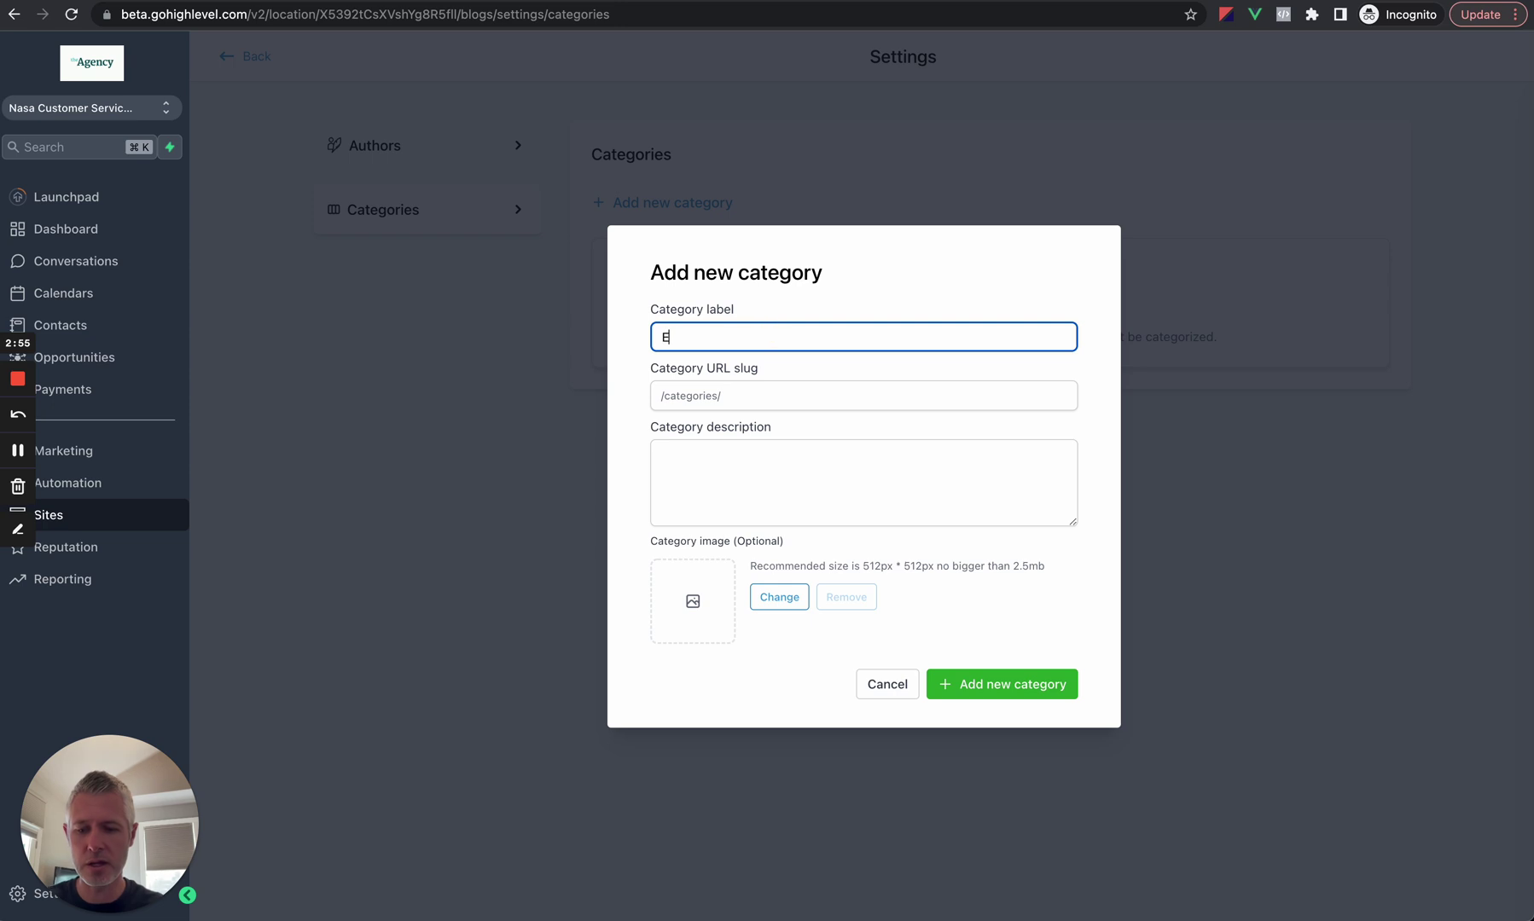
pyautogui.write('xciting Styff')
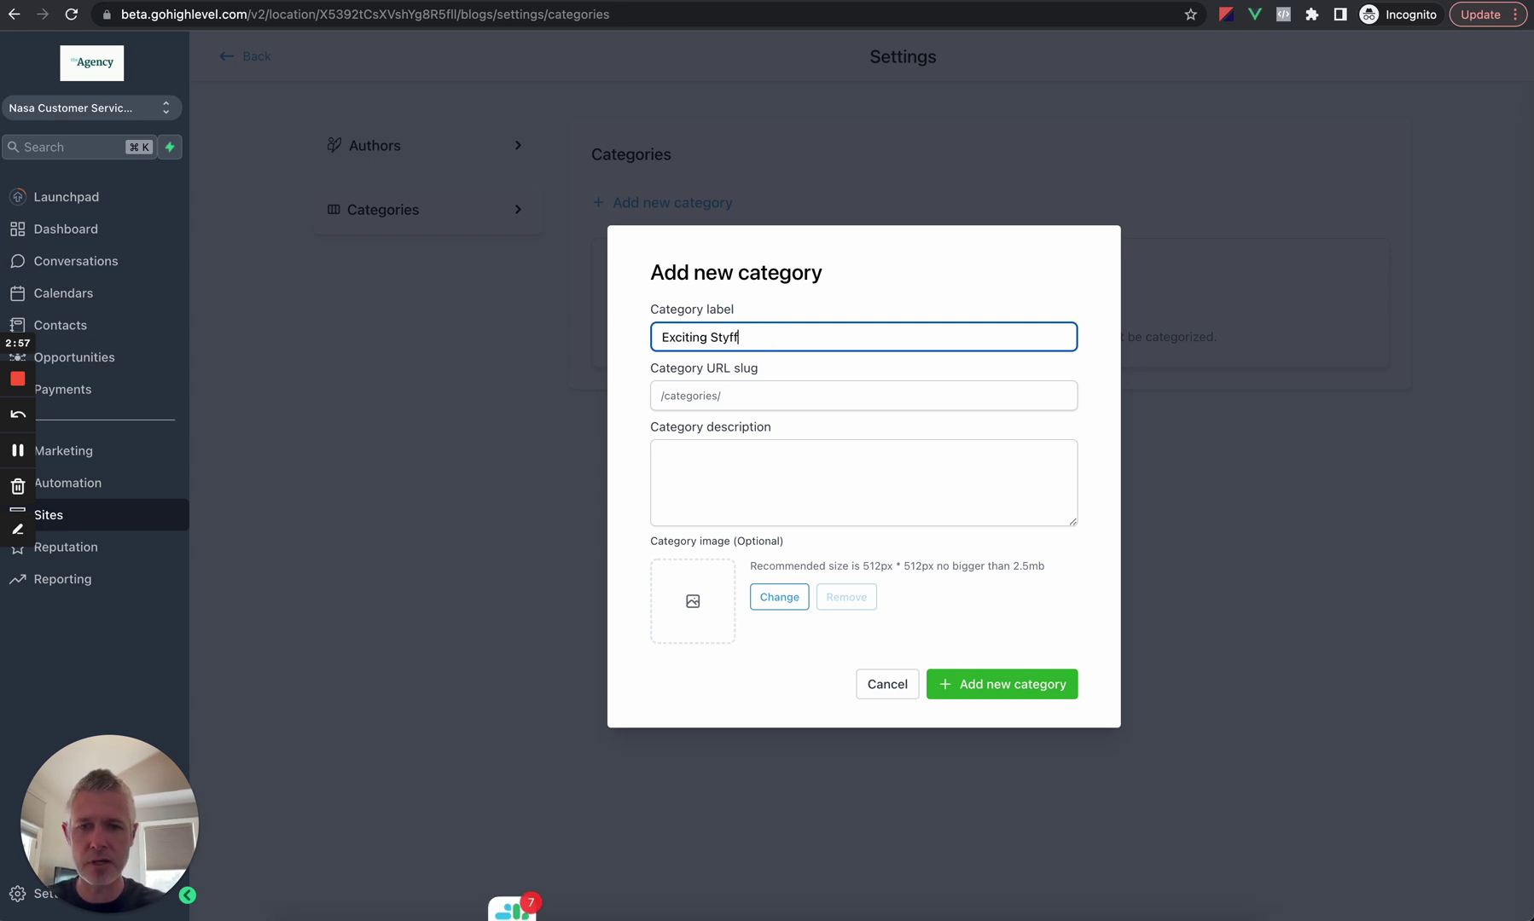
pyautogui.press('BackSpace')
pyautogui.press('BackSpace')
pyautogui.press('BackSpace')
pyautogui.write('uff!')
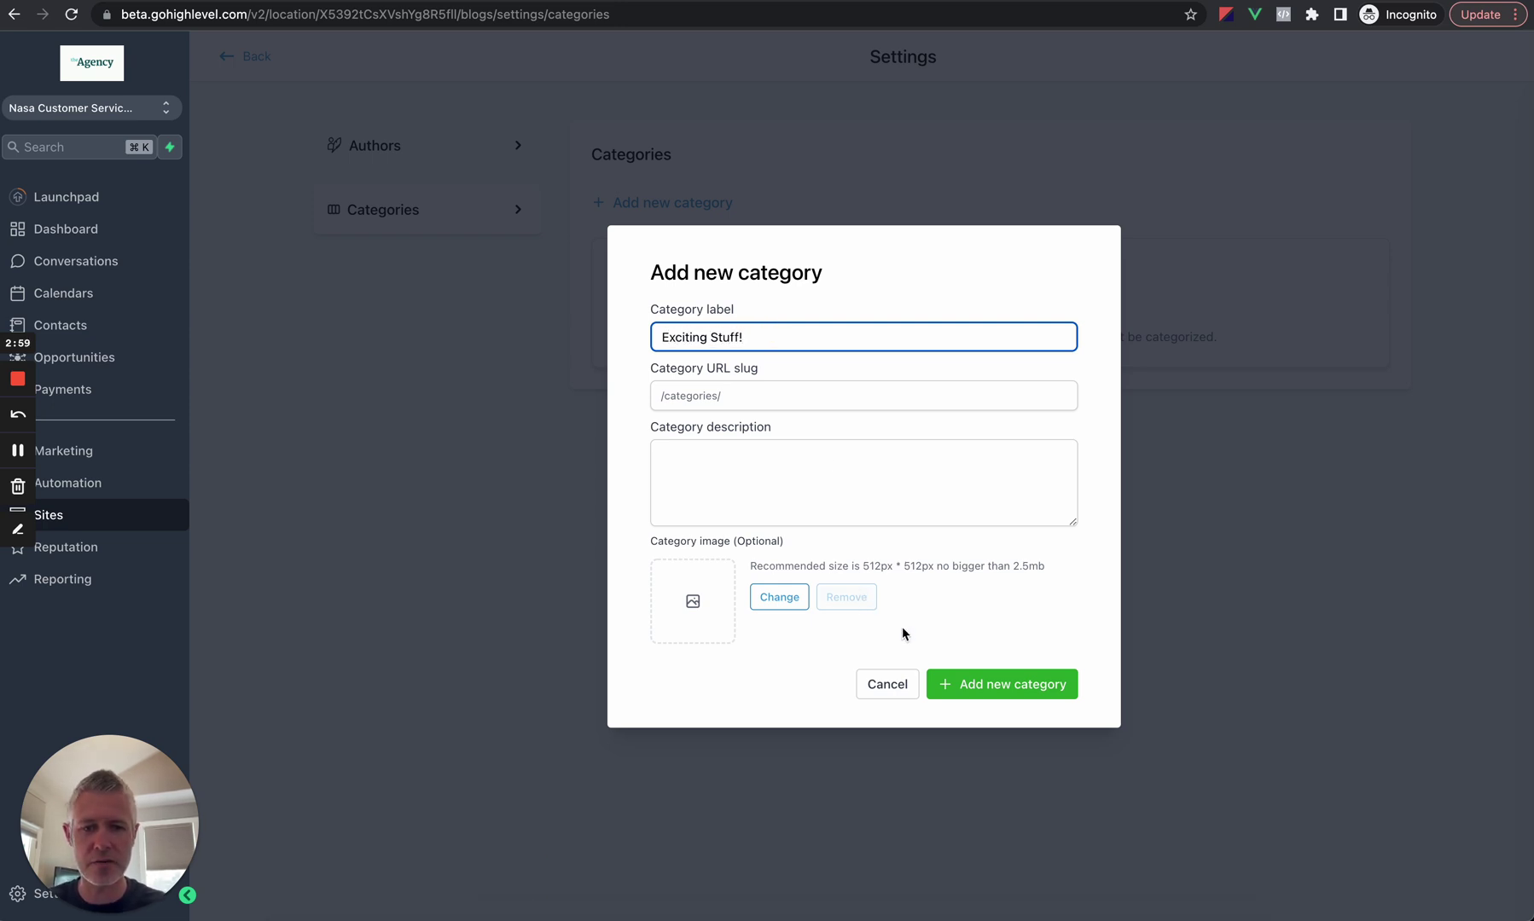
# - Give the category the URL slug "exciting-stuff" and add it to the blog's categories
pyautogui.click(994, 685)
pyautogui.click(774, 381)
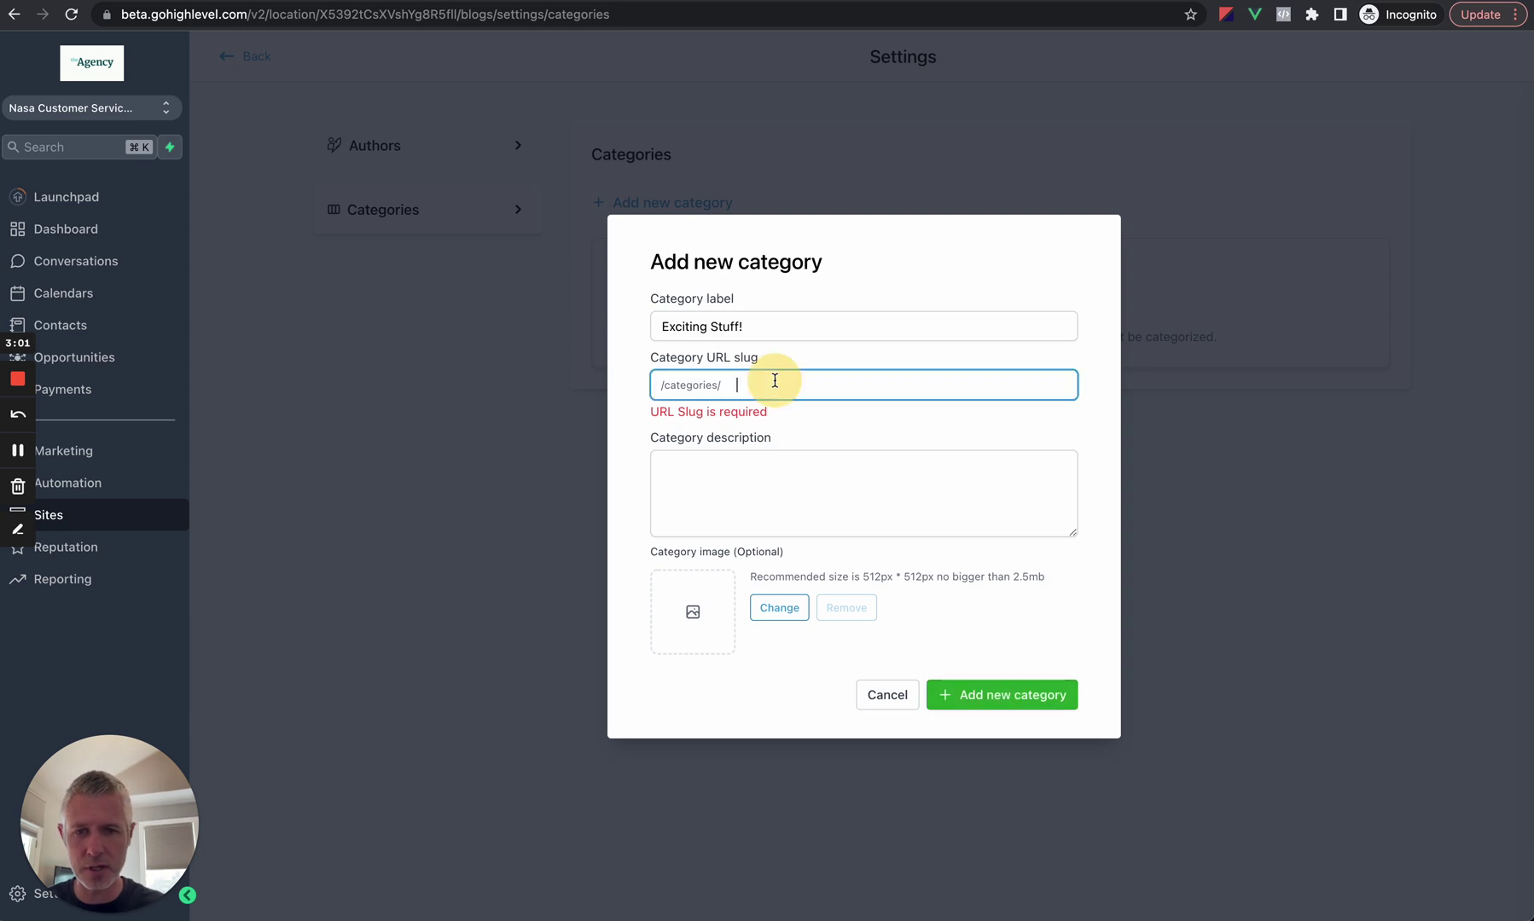
pyautogui.write('excit')
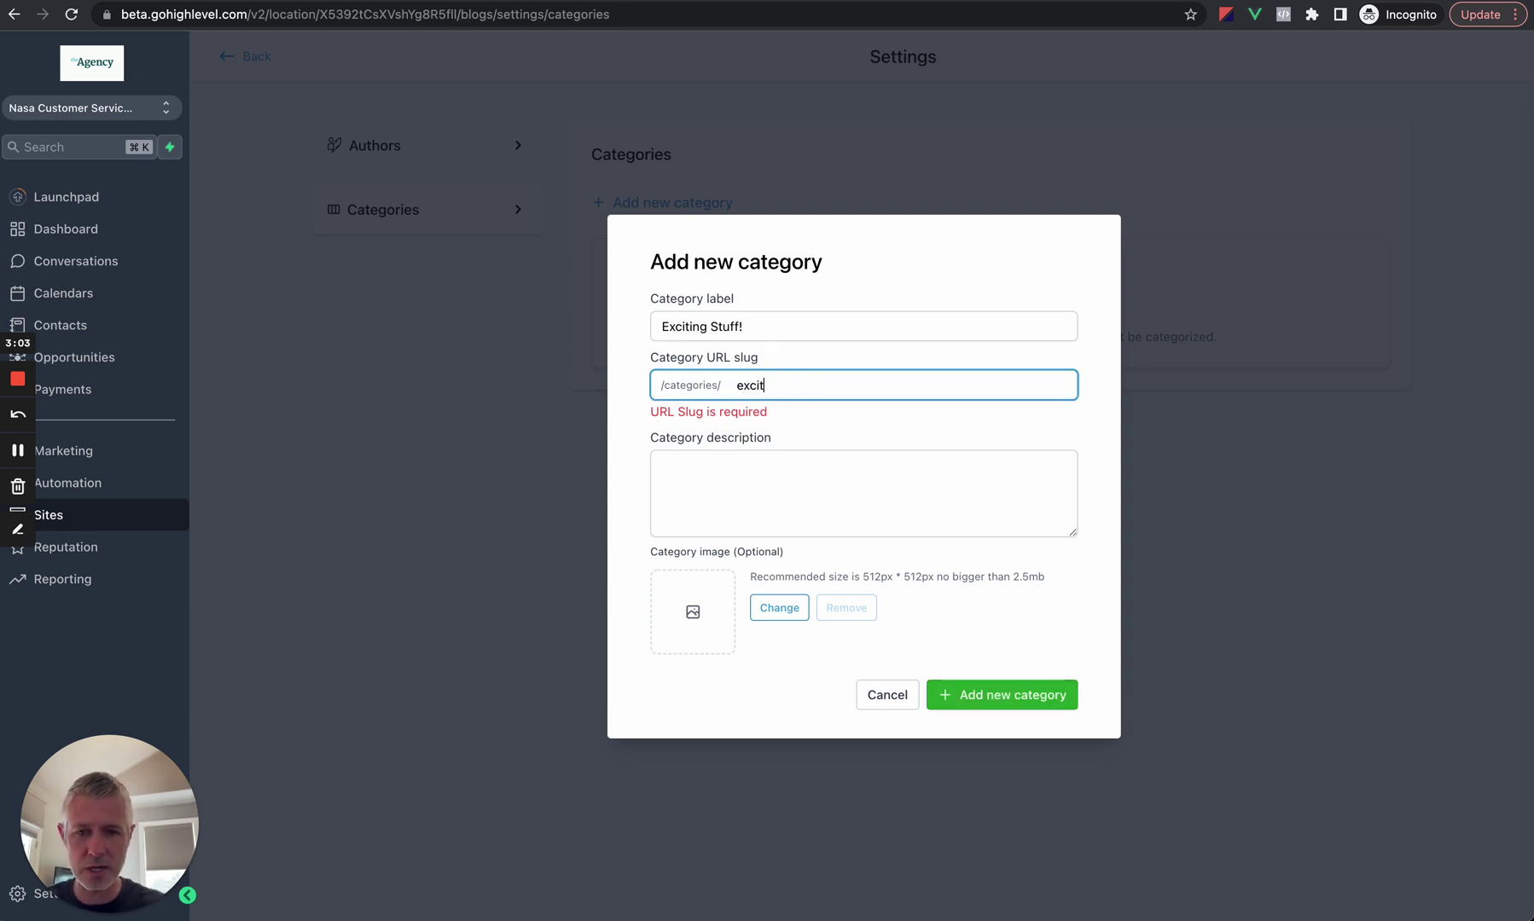
pyautogui.write('ing-stuff')
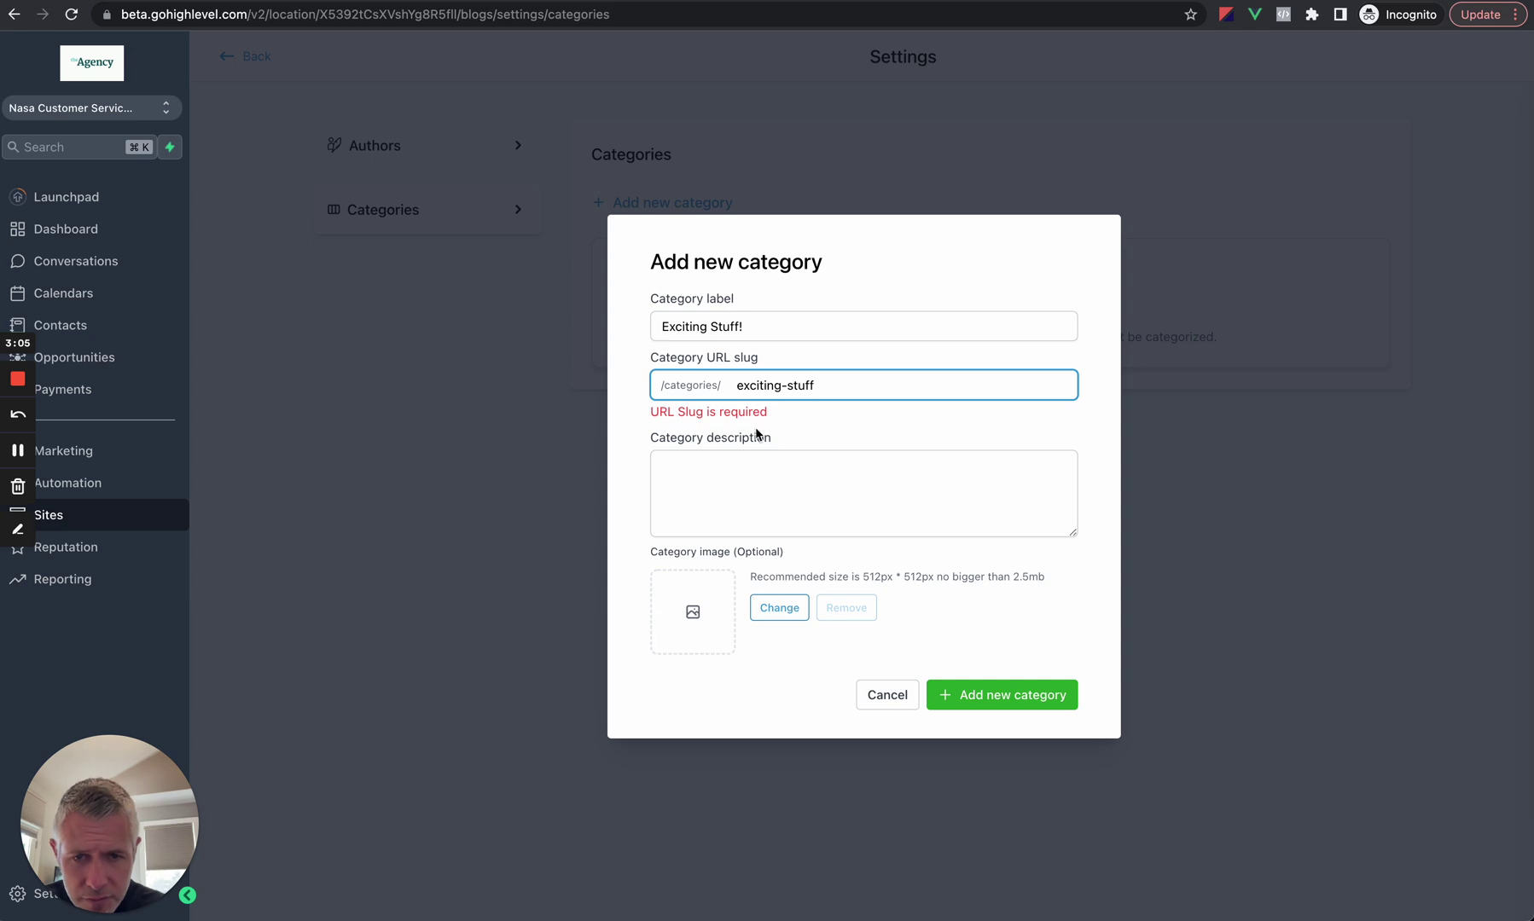
pyautogui.click(995, 701)
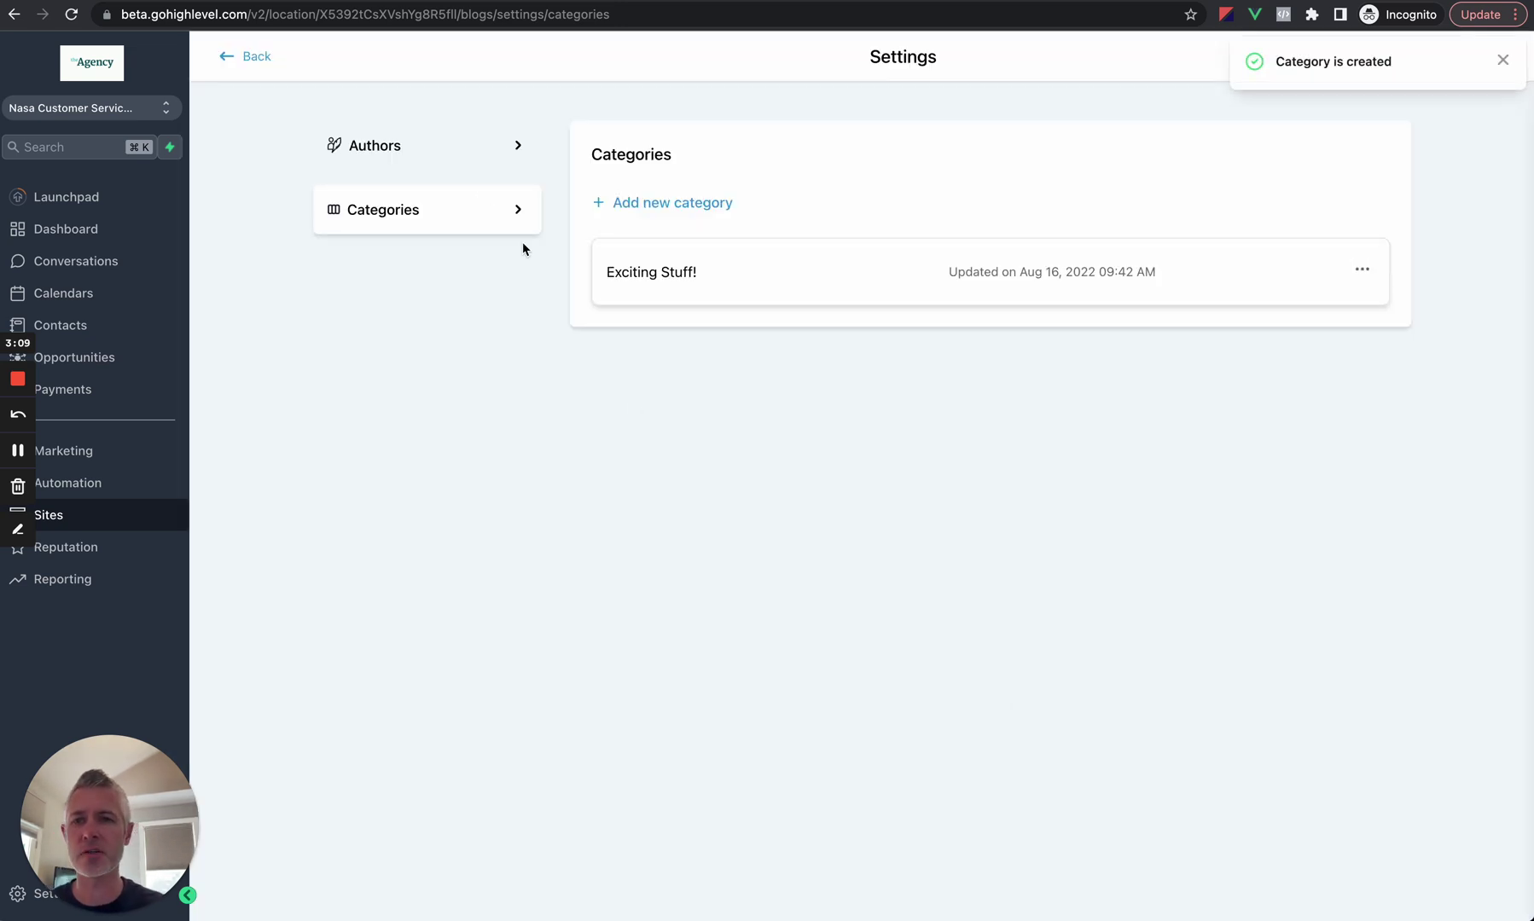
# - Return to the Hello World! post's publish settings, refresh them, assign the category "Exciting Stuff!" and save the post as a draft
pyautogui.hotkey('ctrl', 'Tab')
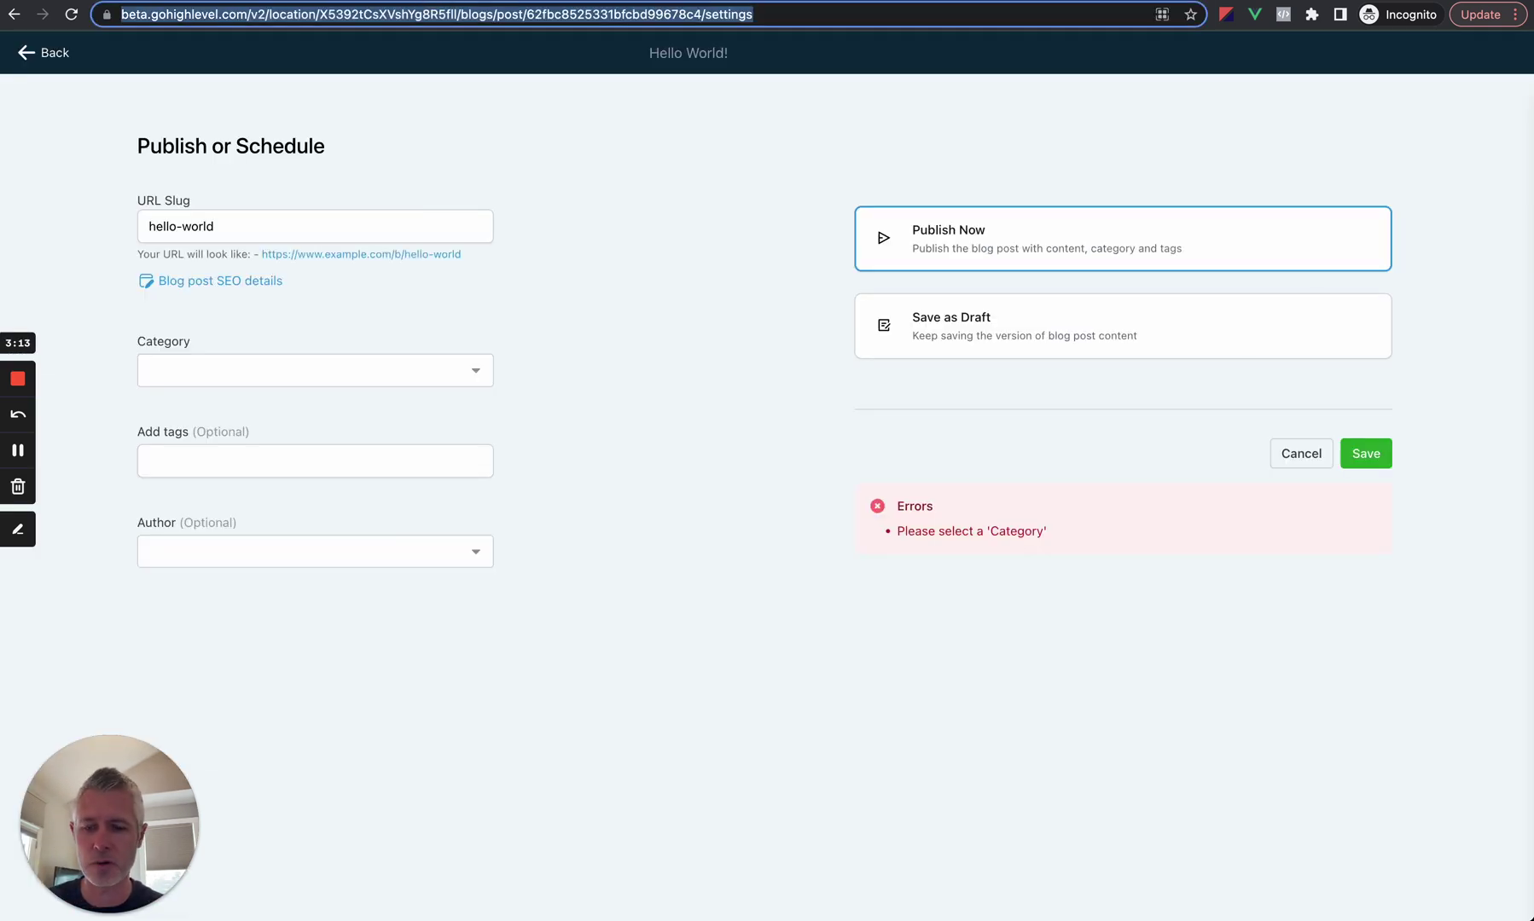
pyautogui.press('super+r')
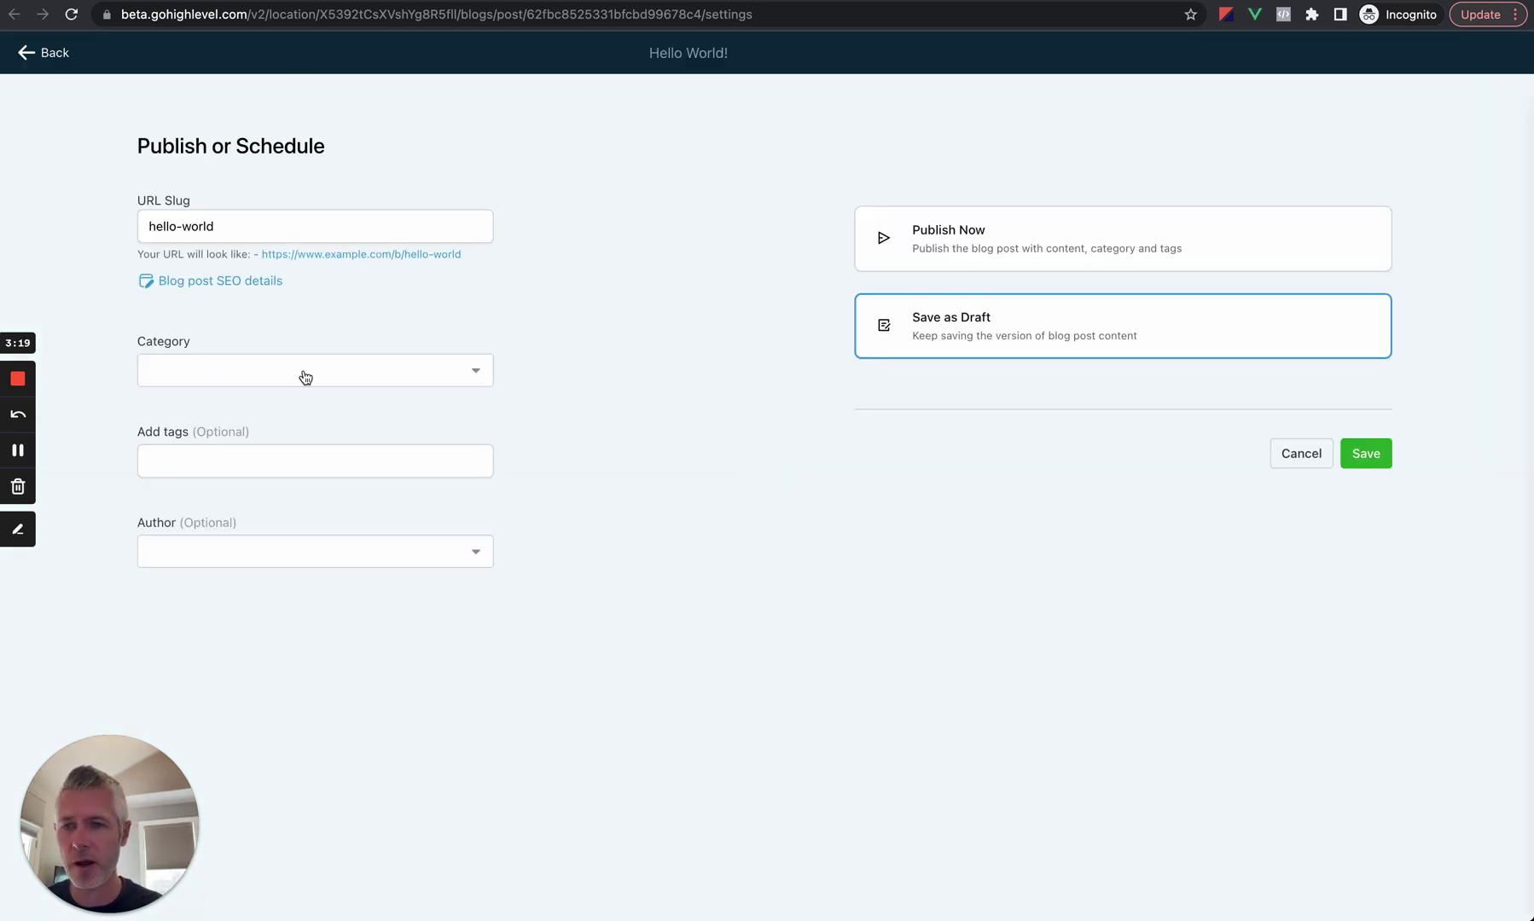
pyautogui.click(306, 377)
pyautogui.click(295, 409)
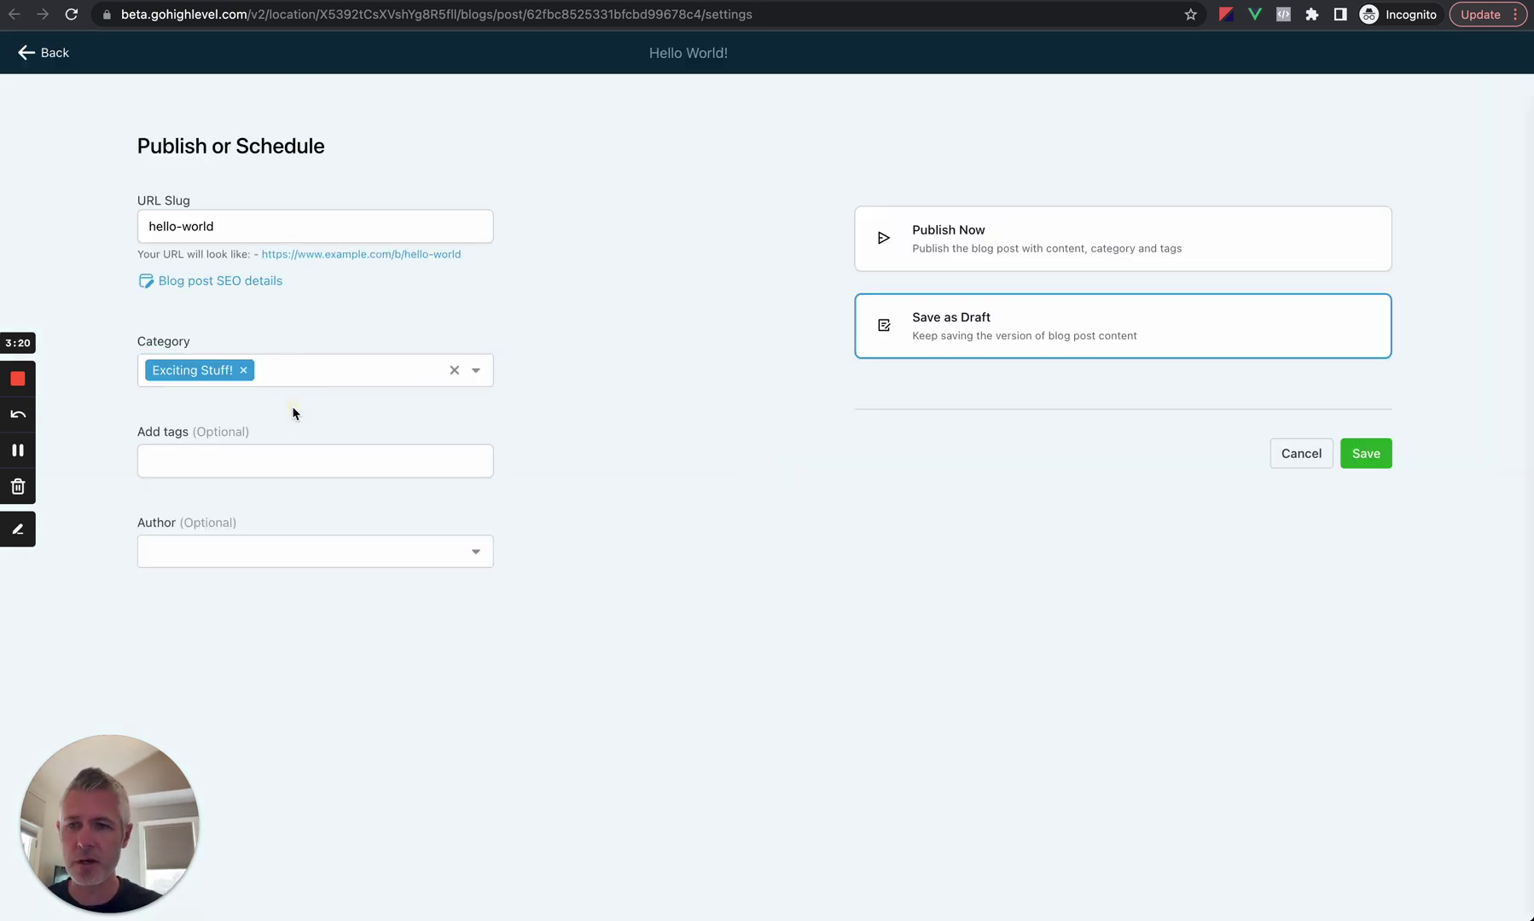
pyautogui.click(1365, 465)
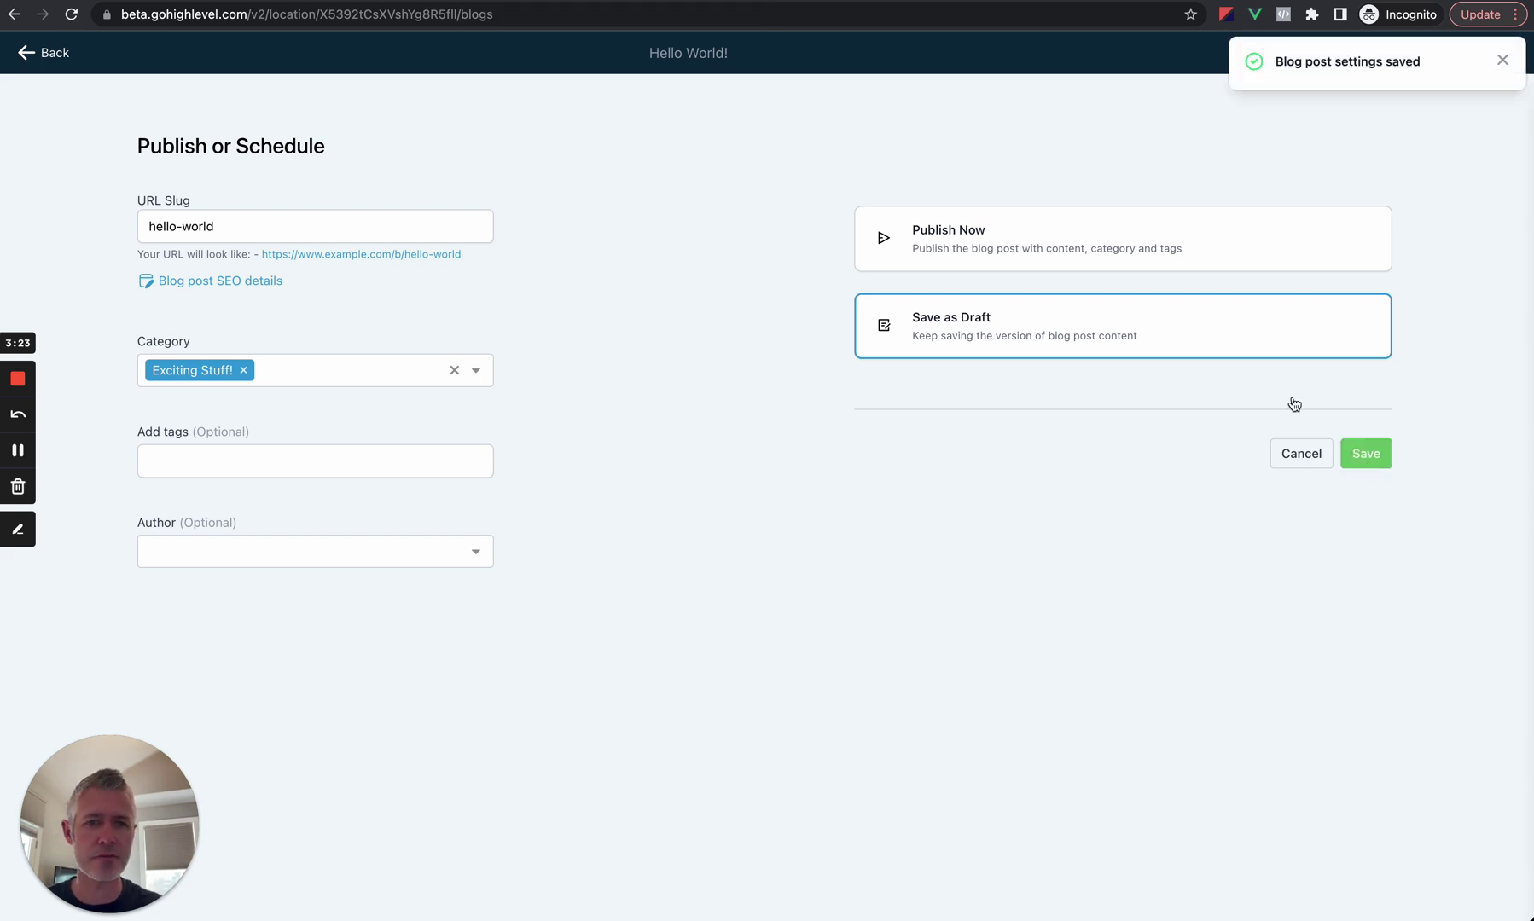
# - Reopen the Hello World! draft for editing and publish it with the Publish Now option
pyautogui.click(1319, 474)
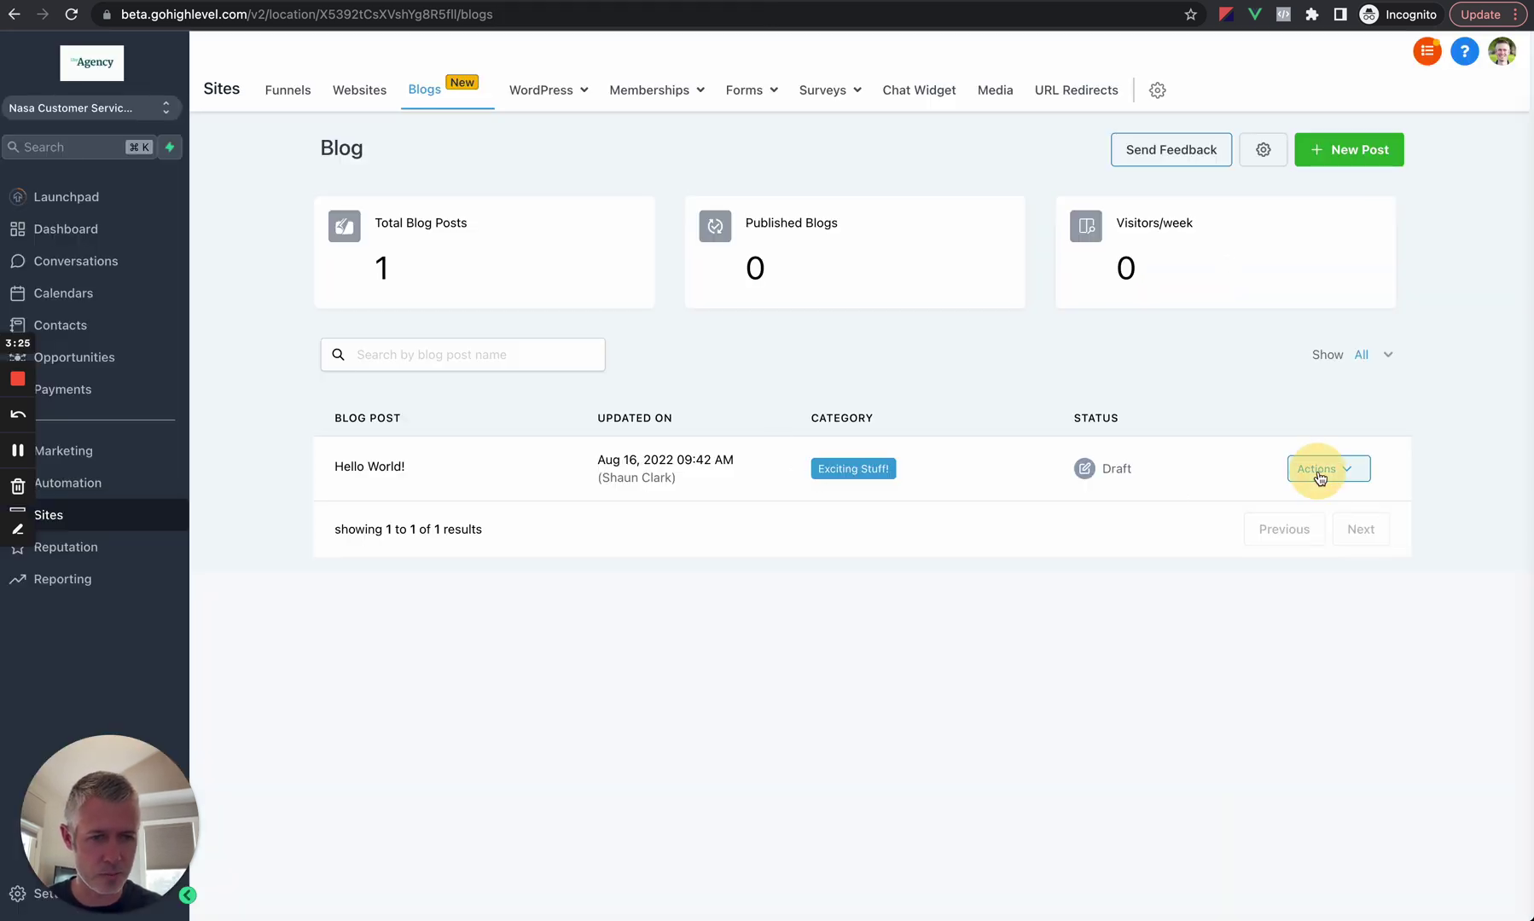
pyautogui.click(1319, 477)
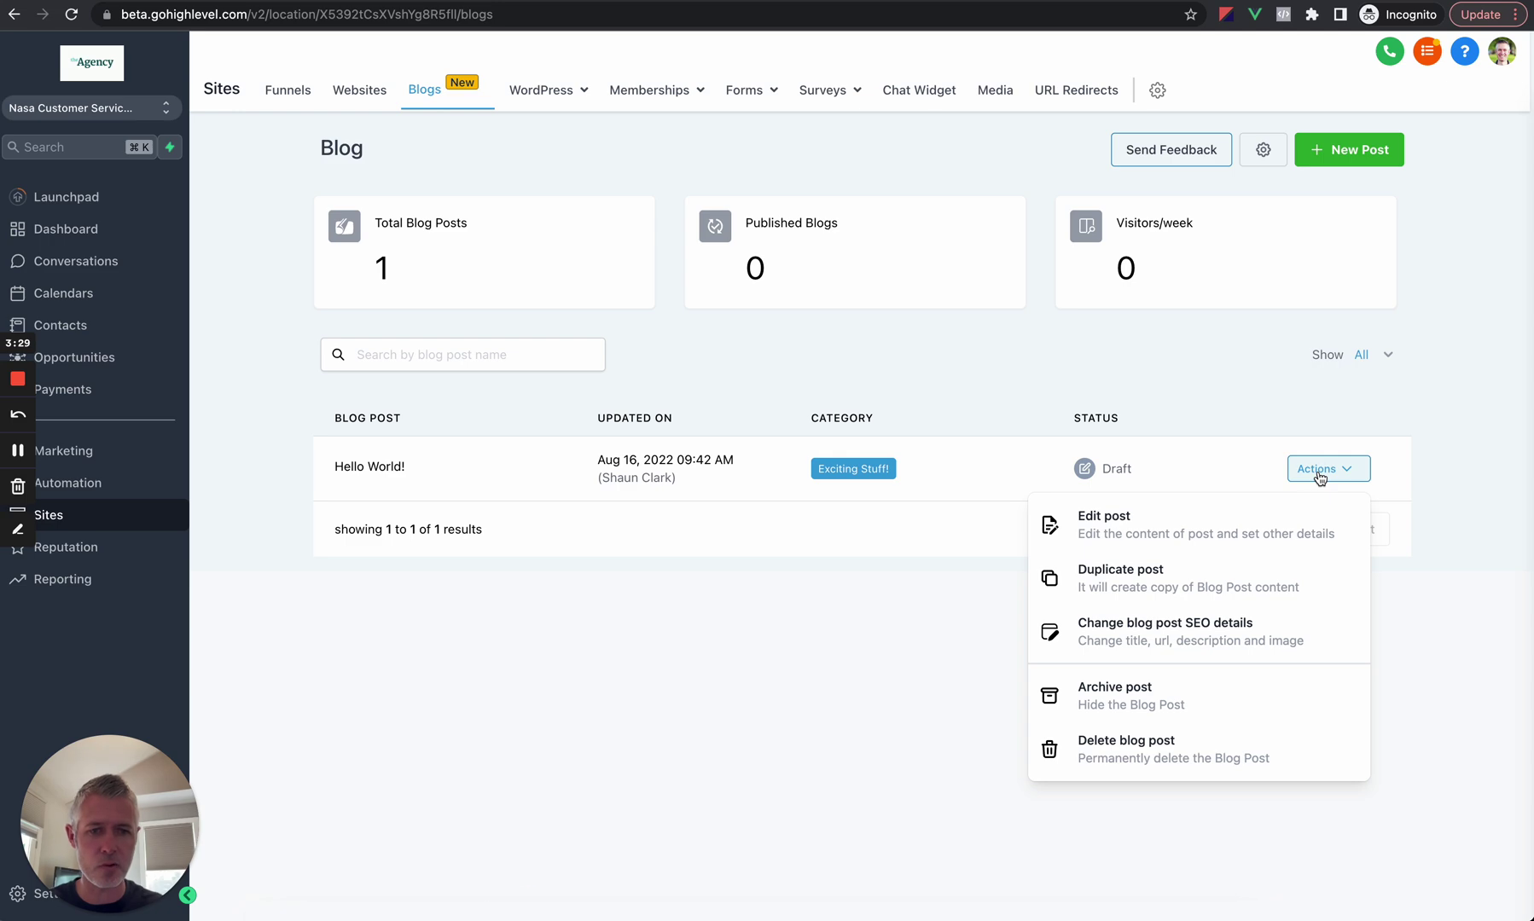
pyautogui.click(1164, 521)
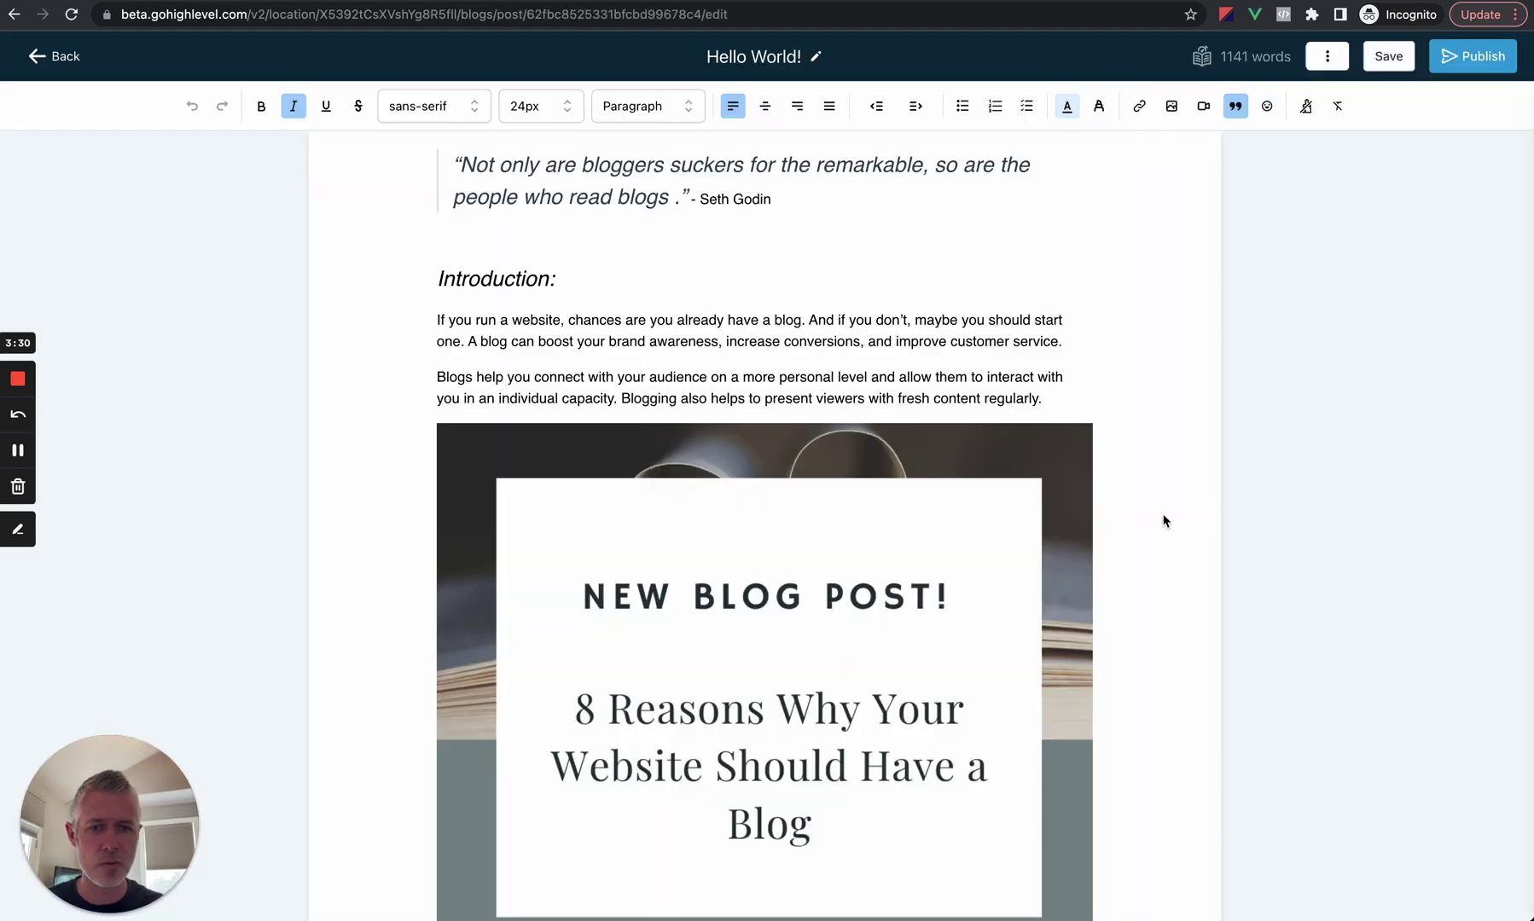
pyautogui.click(1463, 62)
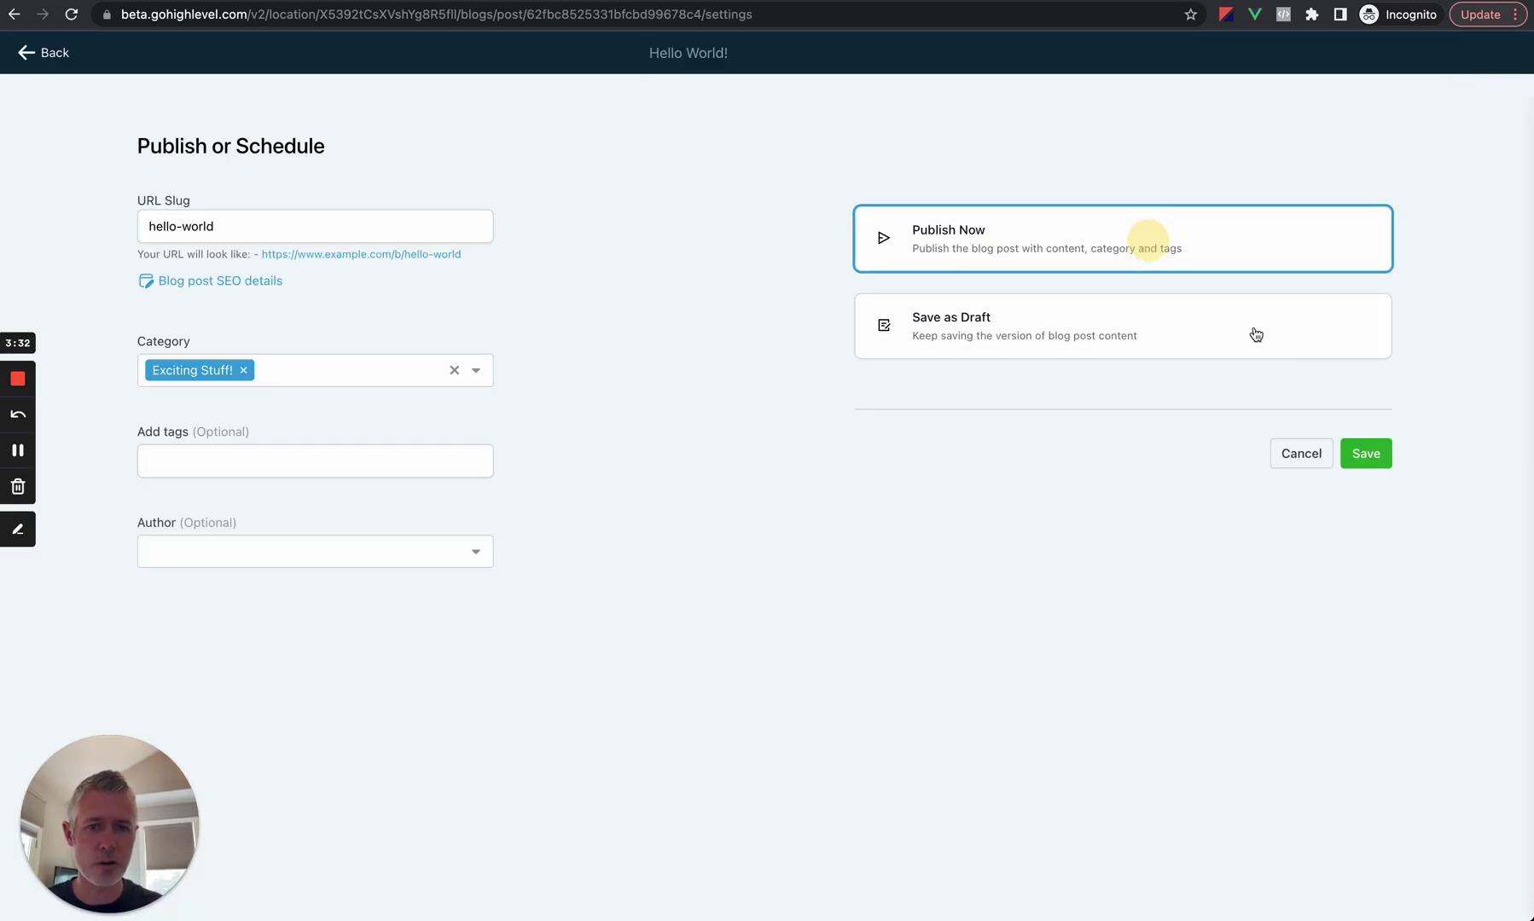
pyautogui.click(1367, 458)
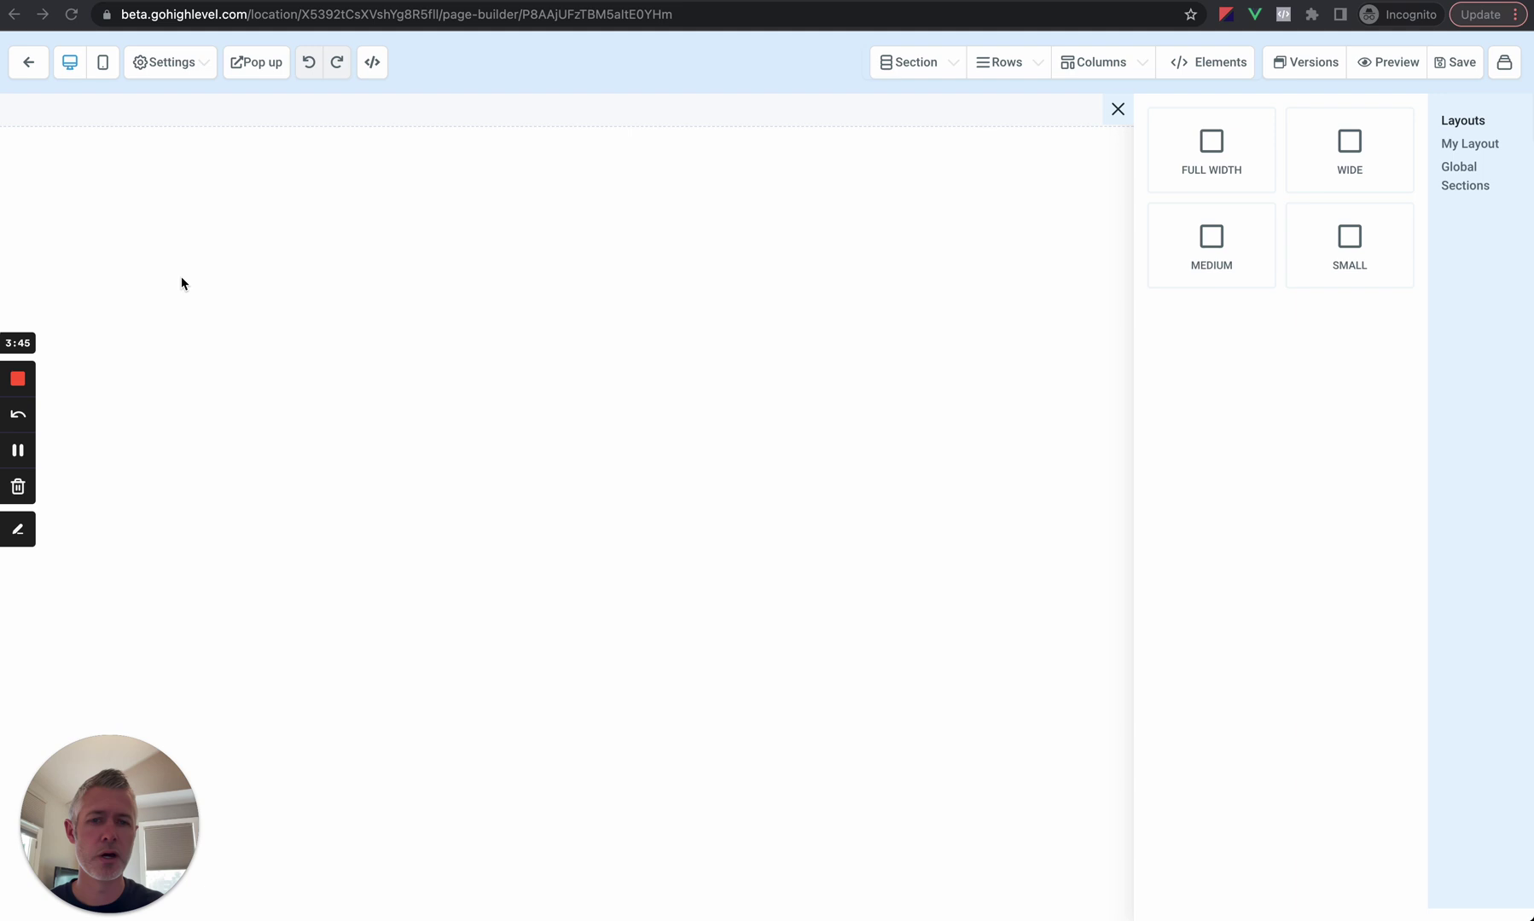
# - Add a full-width section with a one-column row to the blank page and place a Blog Post List element in it
pyautogui.click(1212, 148)
pyautogui.click(916, 191)
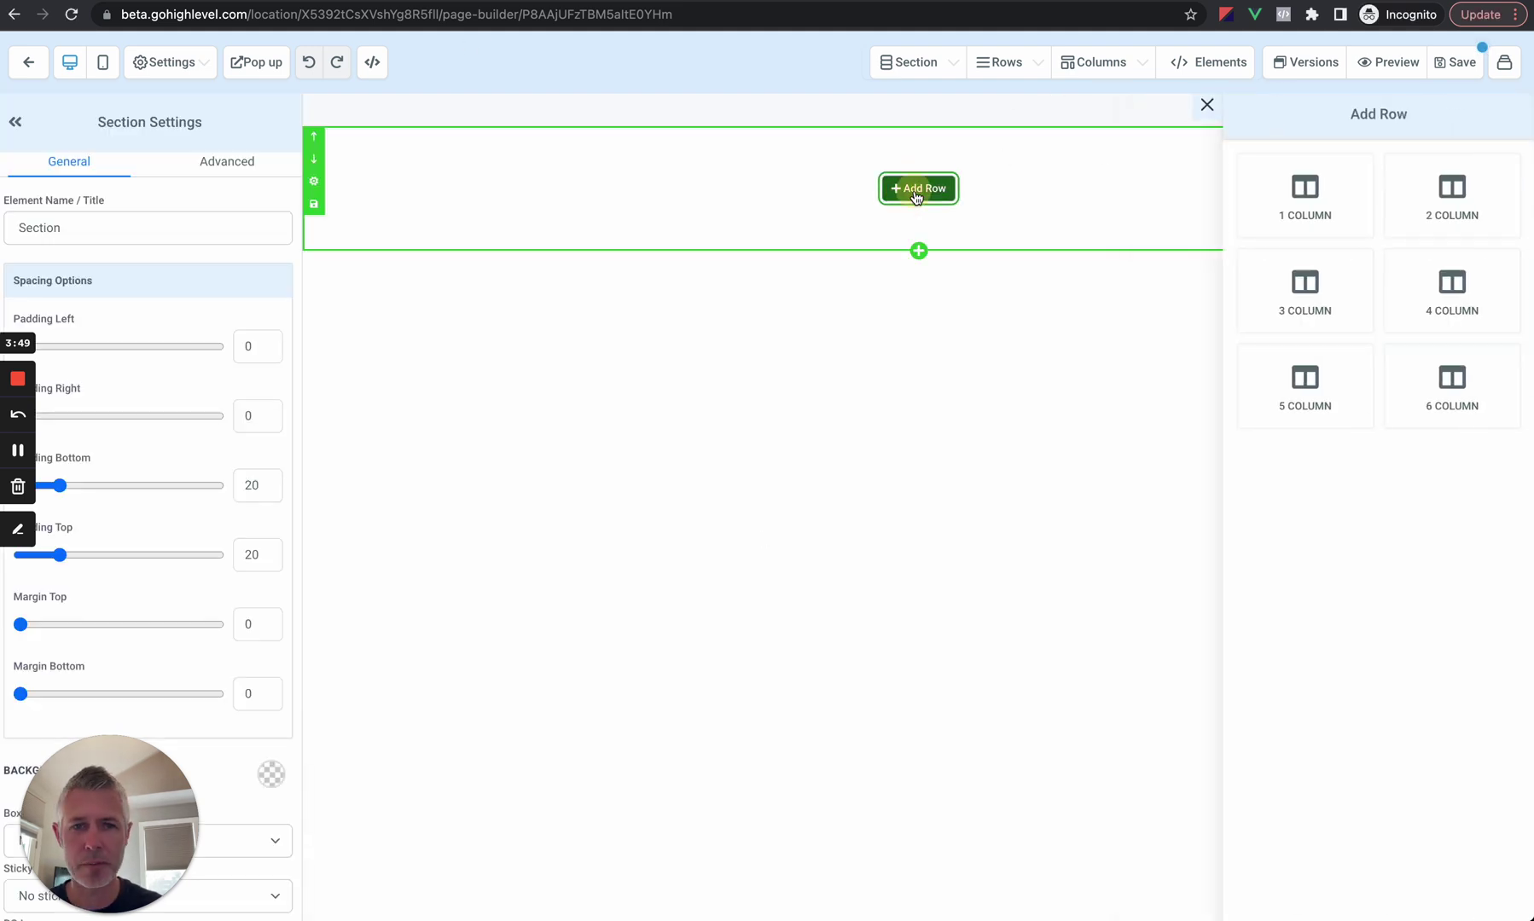
pyautogui.click(1339, 192)
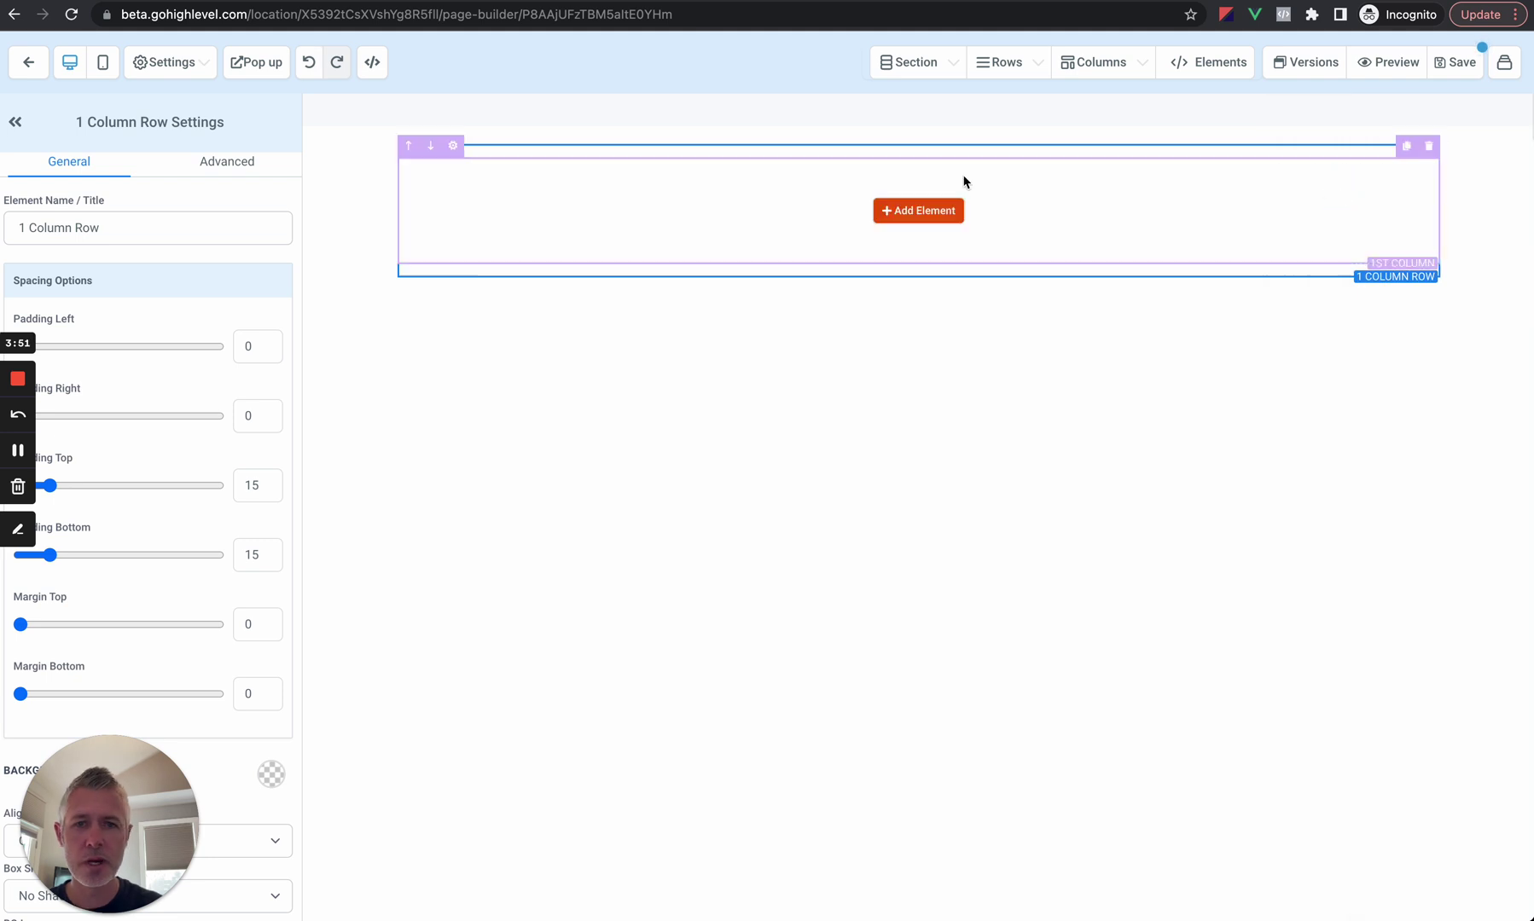
pyautogui.click(916, 224)
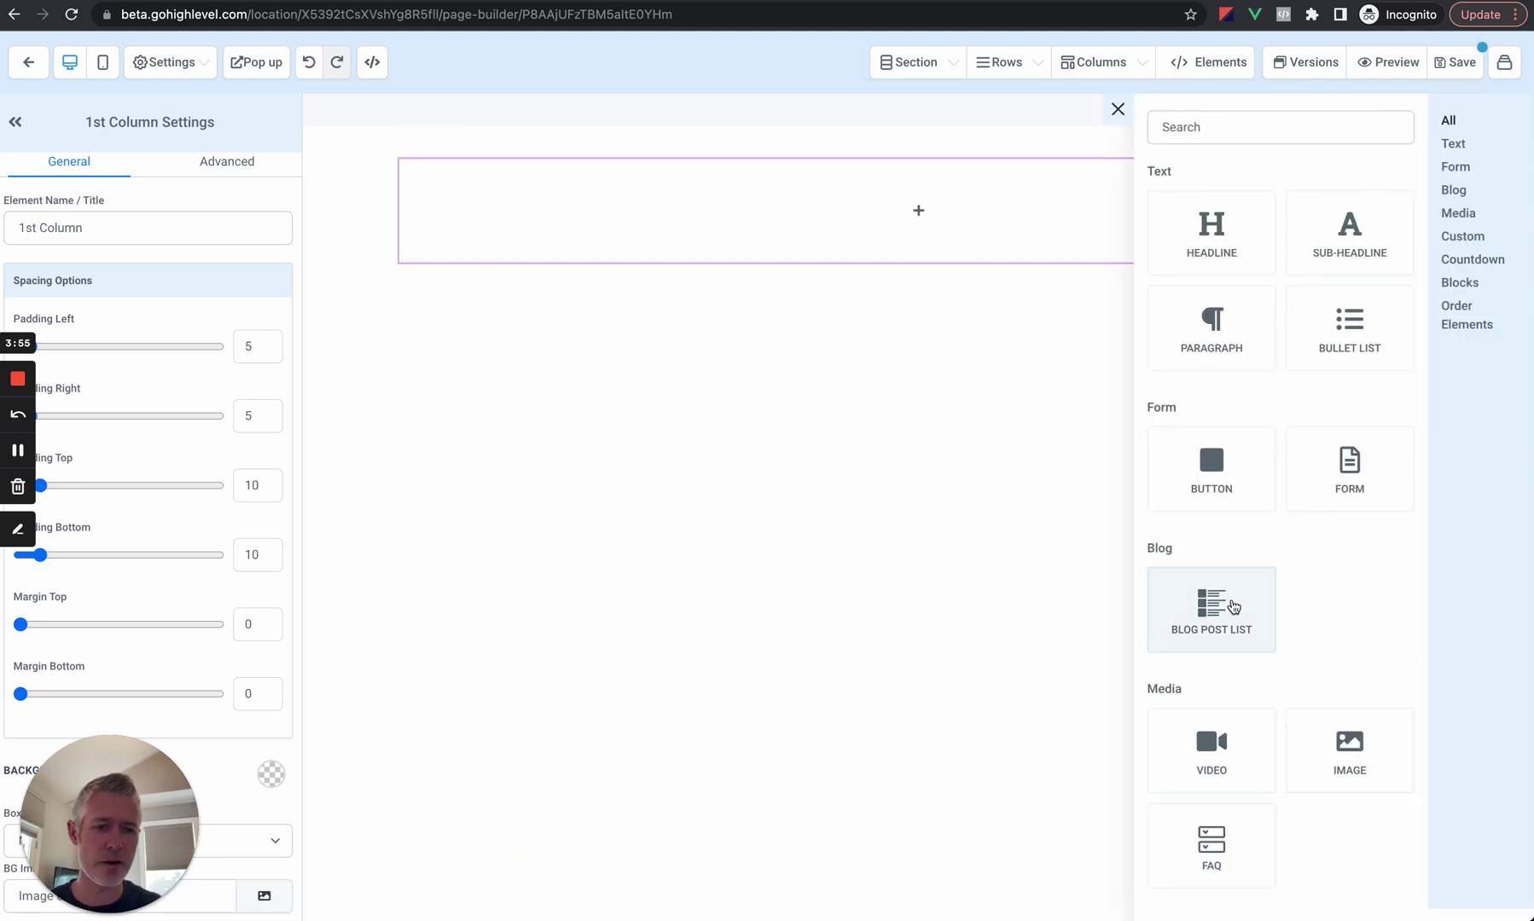
pyautogui.moveTo(1233, 607); pyautogui.dragTo(913, 241)
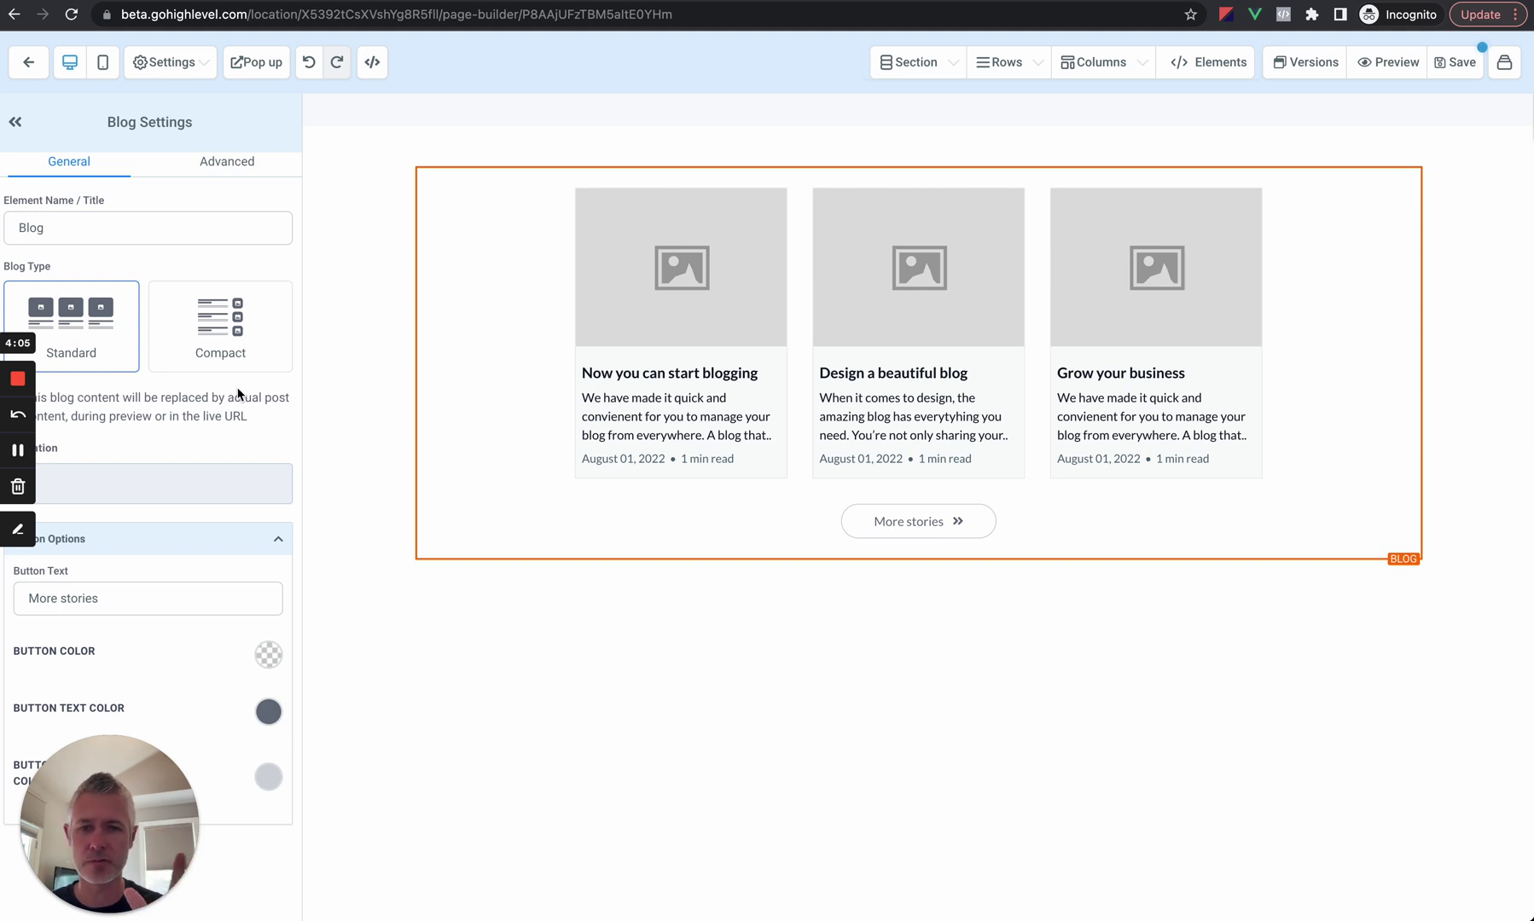
# - Preview the page, open the Hello World! post from the blog list and look through the whole article
pyautogui.click(1366, 72)
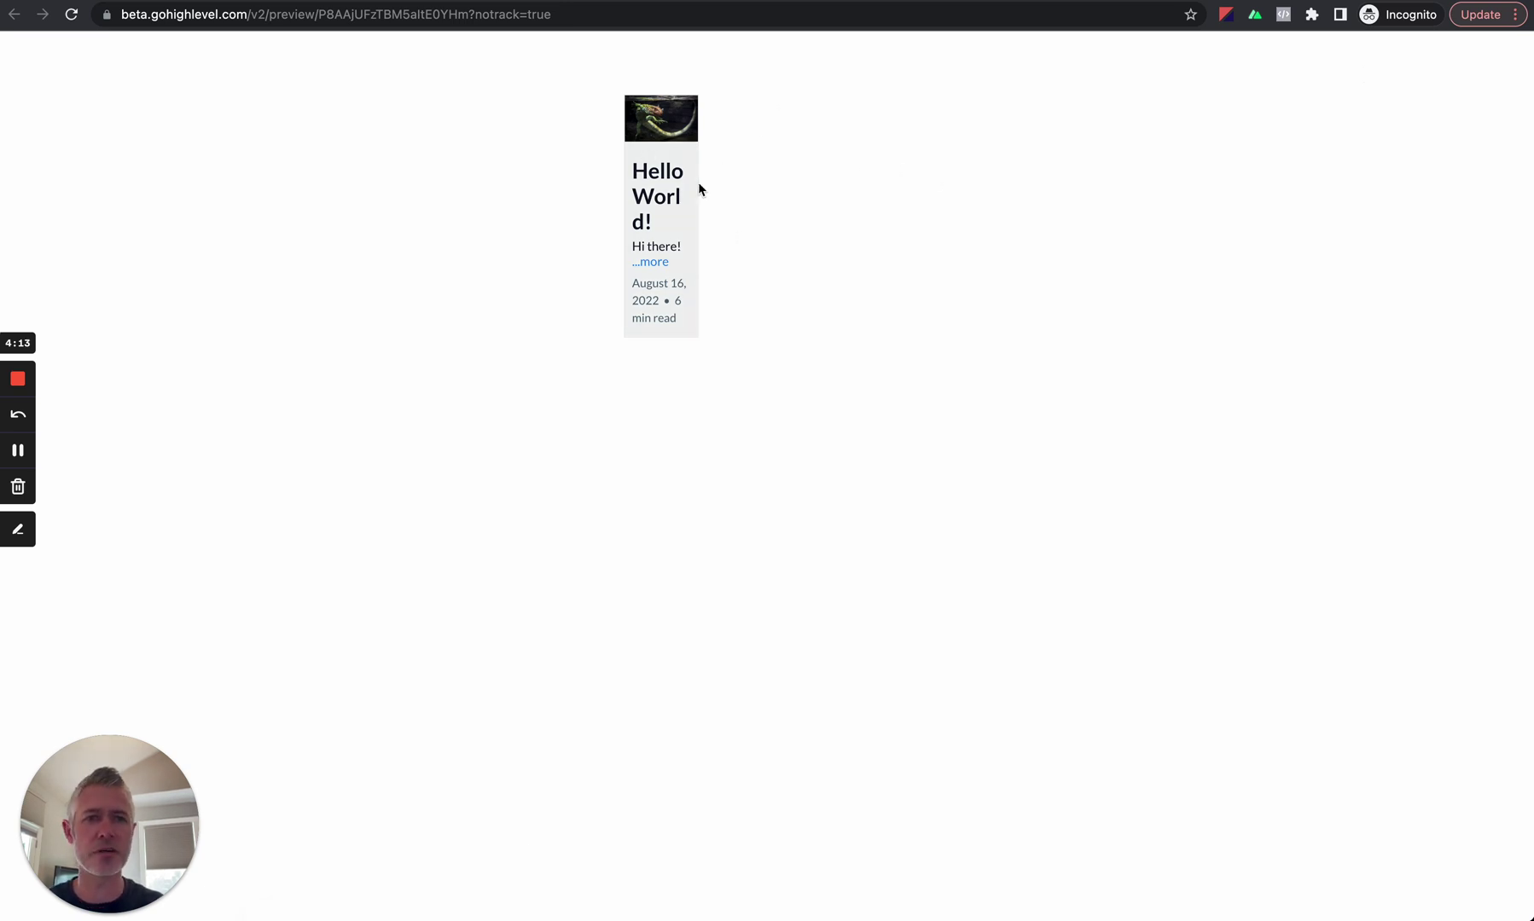
pyautogui.click(663, 221)
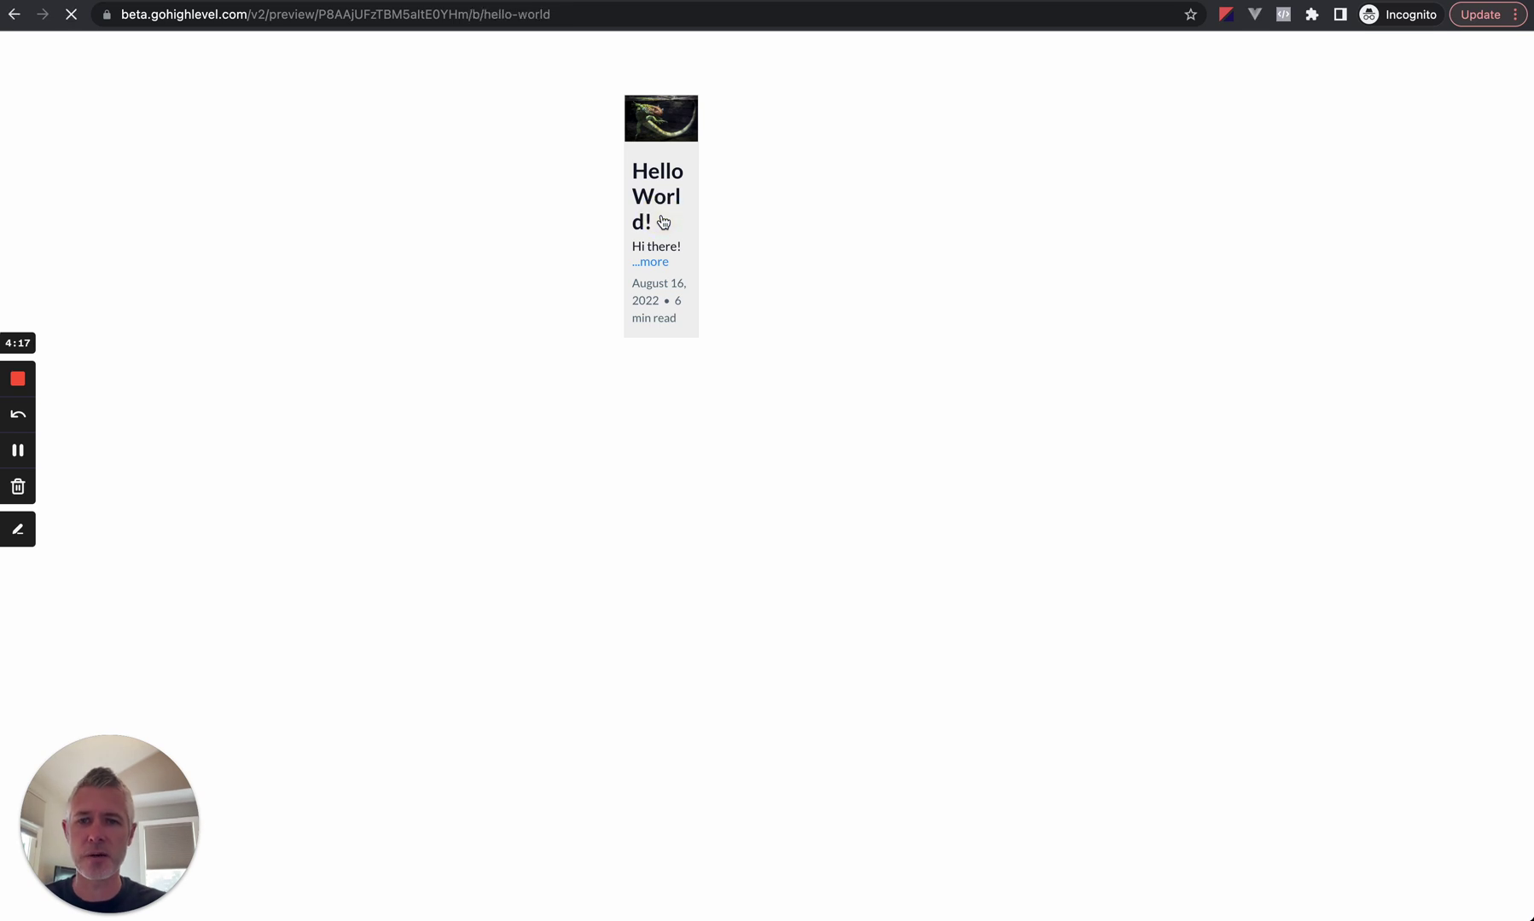
pyautogui.scroll(-20, 1085, 420)
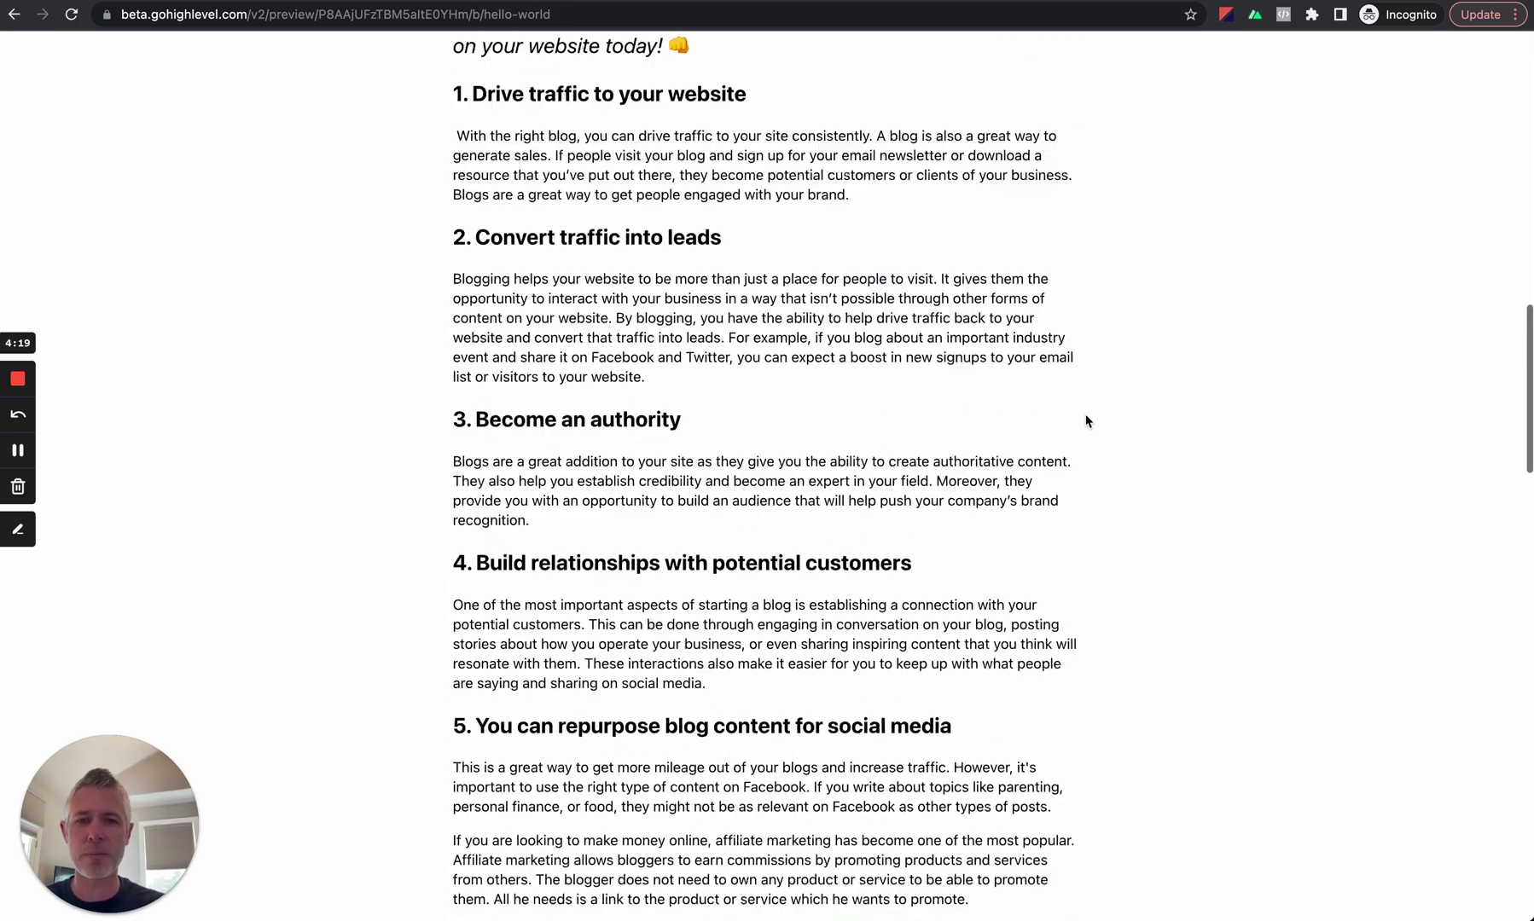
pyautogui.scroll(20, 1086, 421)
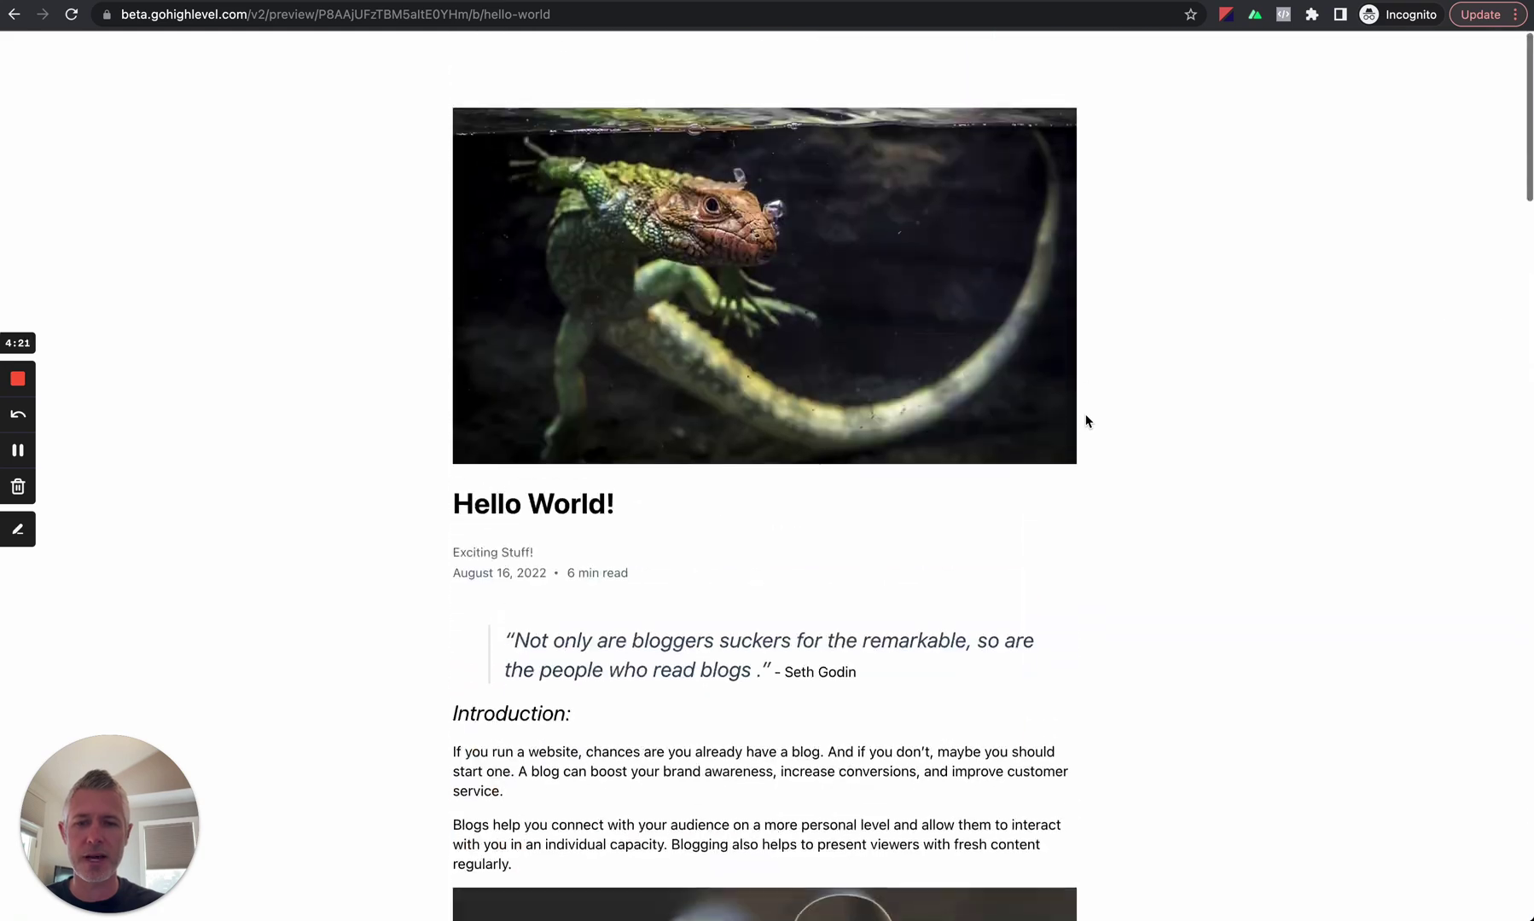